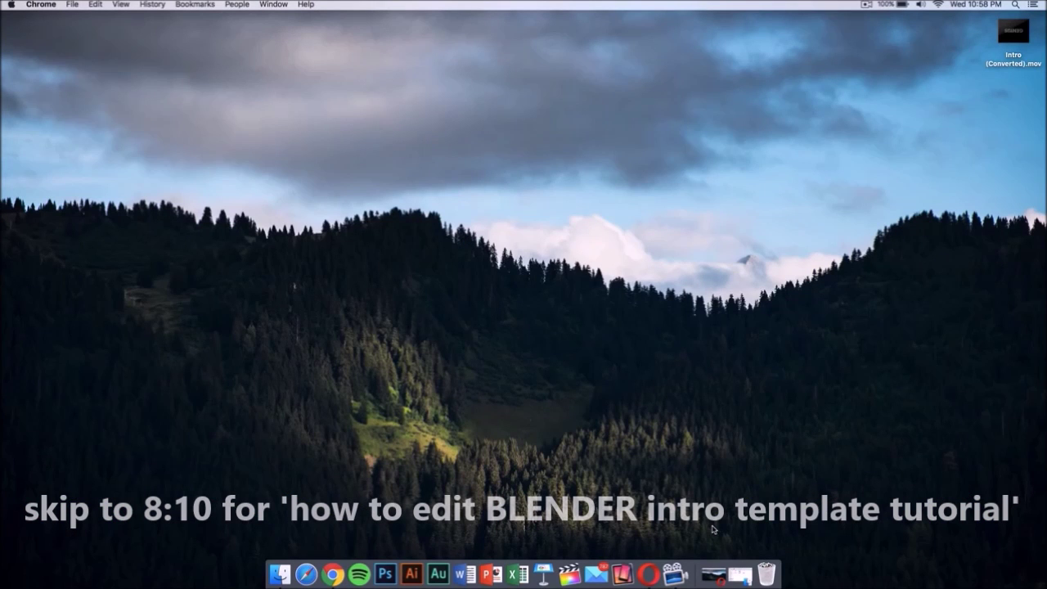
Switch to Opera, close the Unsplash and photo page, and open the free trial page from Adobe's After Effects CC site.
click(648, 574)
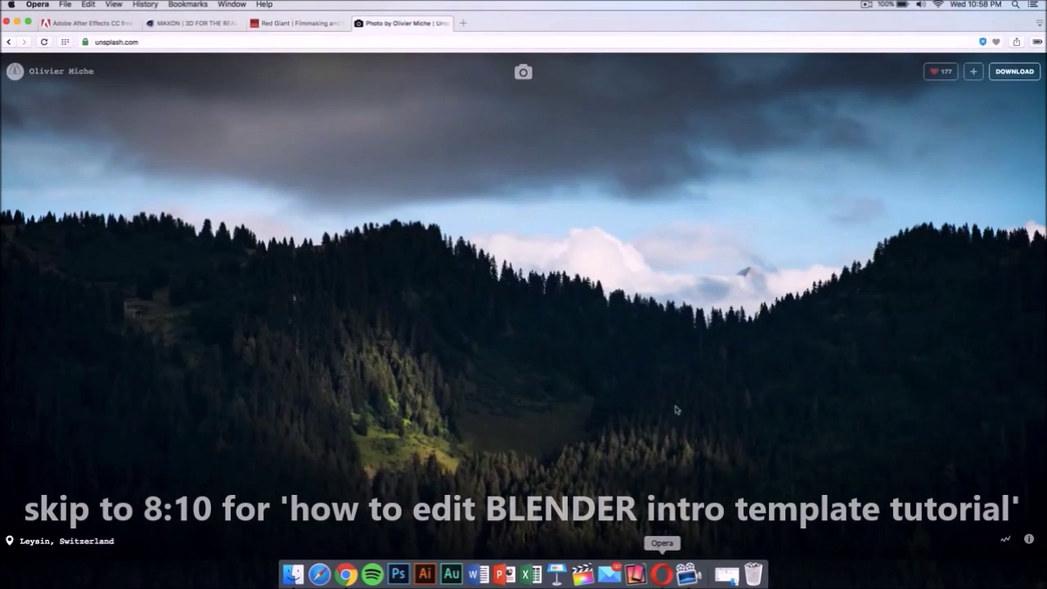
click(360, 23)
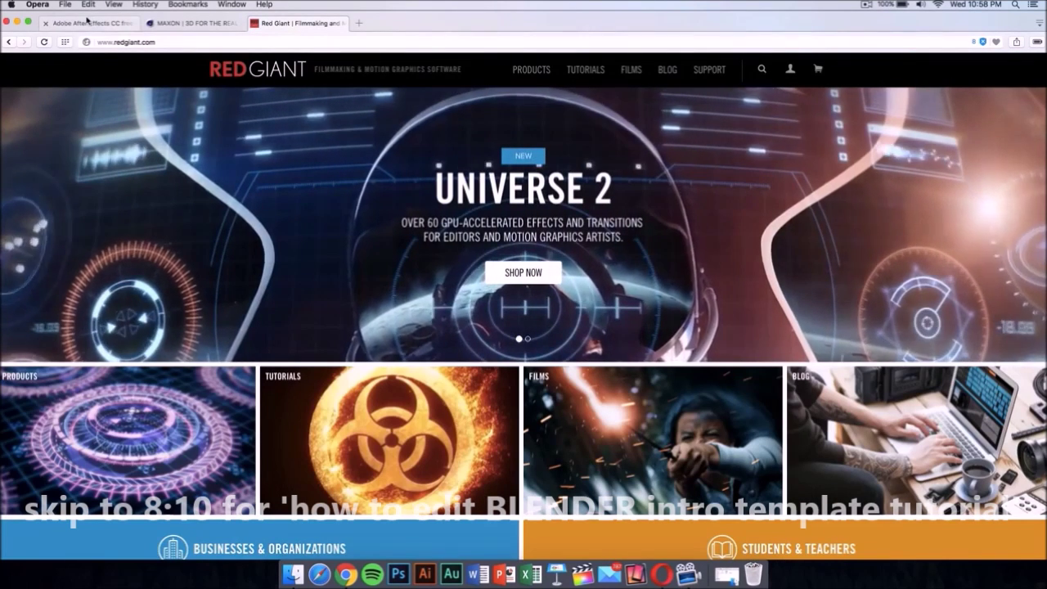
click(131, 23)
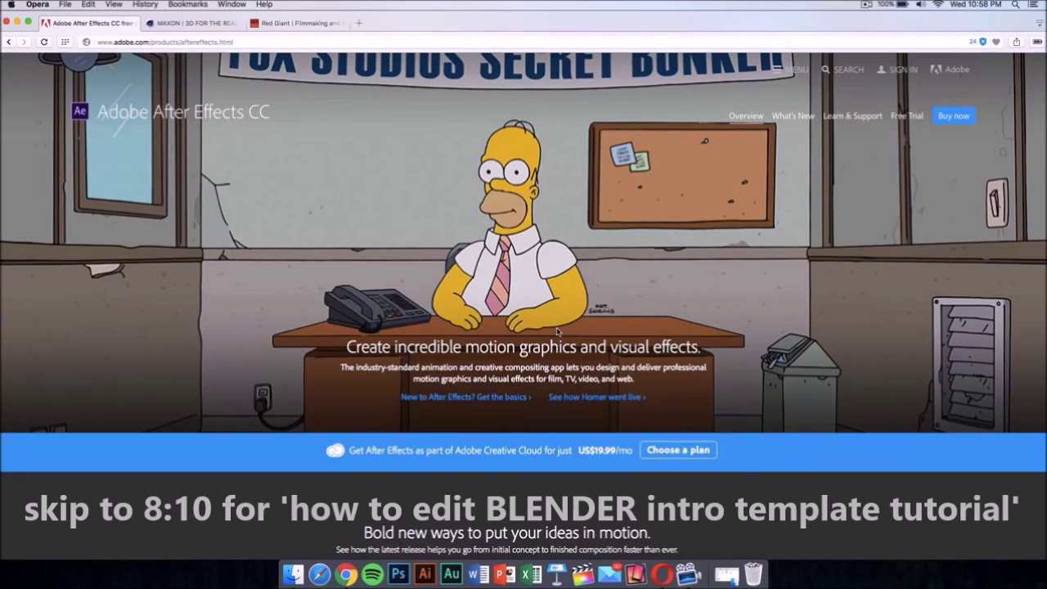
scroll(577, 329, down, 10)
scroll(589, 329, up, 10)
click(903, 116)
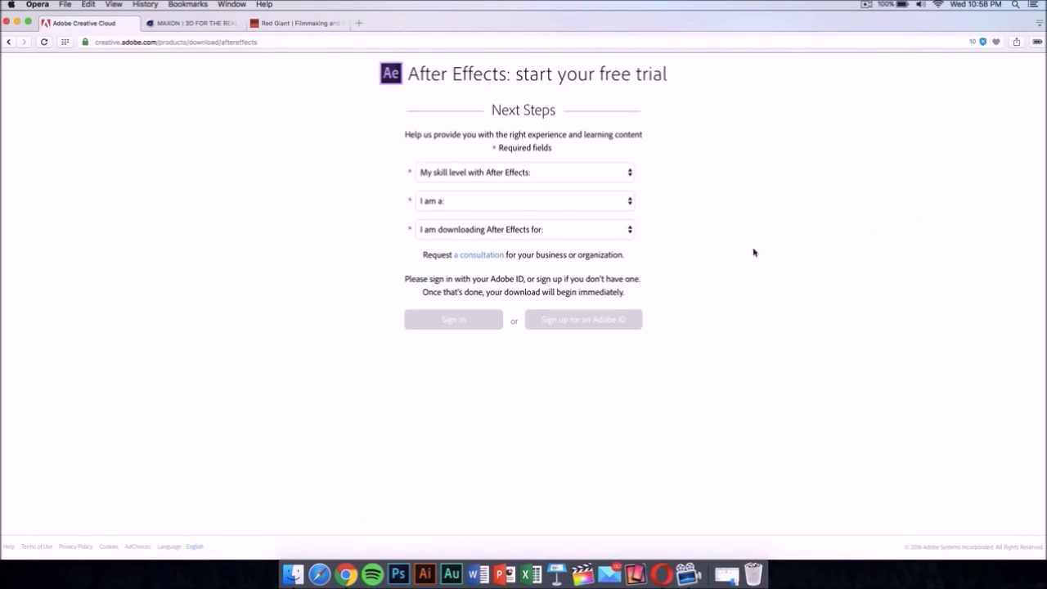
Fill the trial form with Experienced, Web or Mobile Designer/Developer and organization's use without decision involvement, and proceed to Adobe ID sign-up.
click(557, 176)
click(555, 196)
click(553, 202)
click(542, 237)
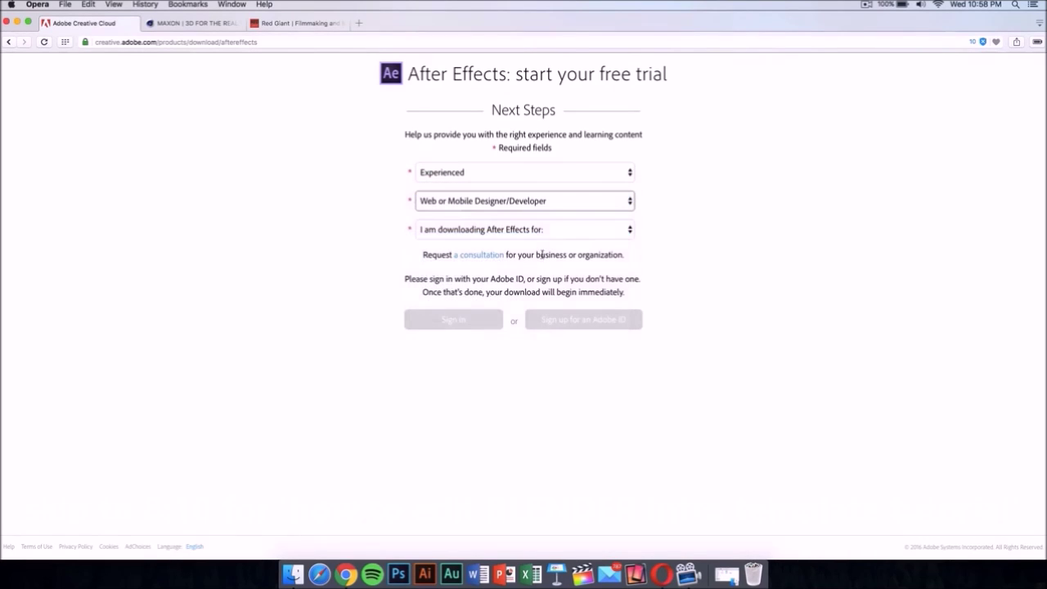
click(560, 231)
click(557, 278)
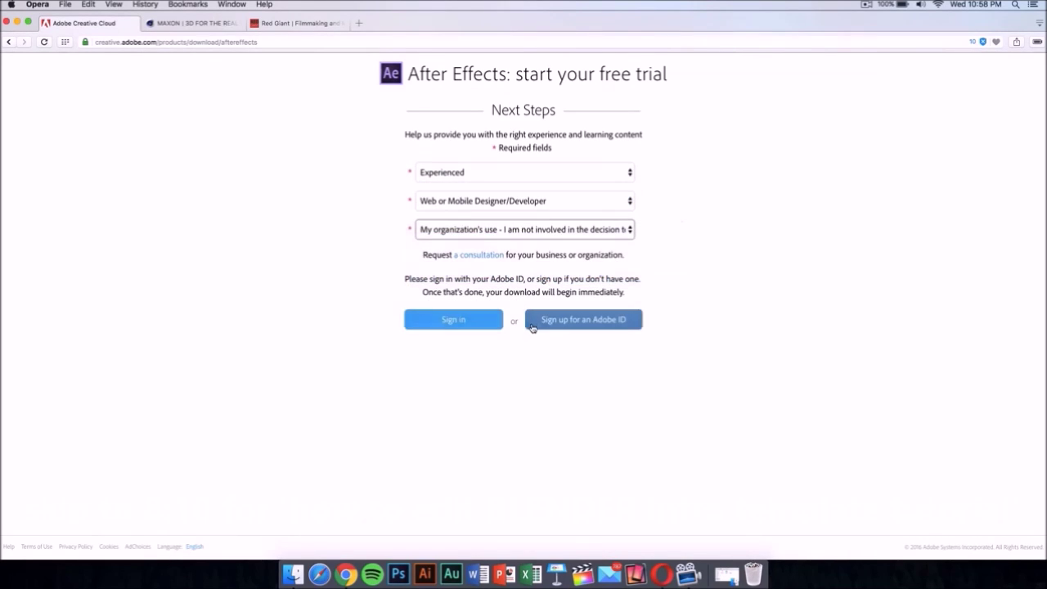
click(560, 327)
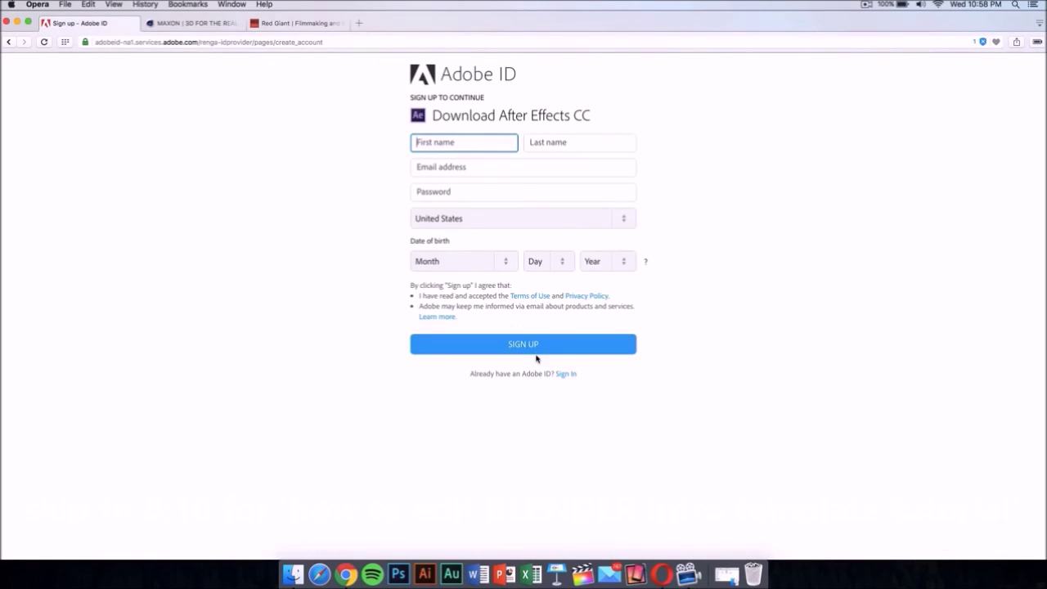
Close the Adobe sign-up page and examine the required fields and questionnaire of MAXON's Cinema 4D R17 demo download form.
click(47, 25)
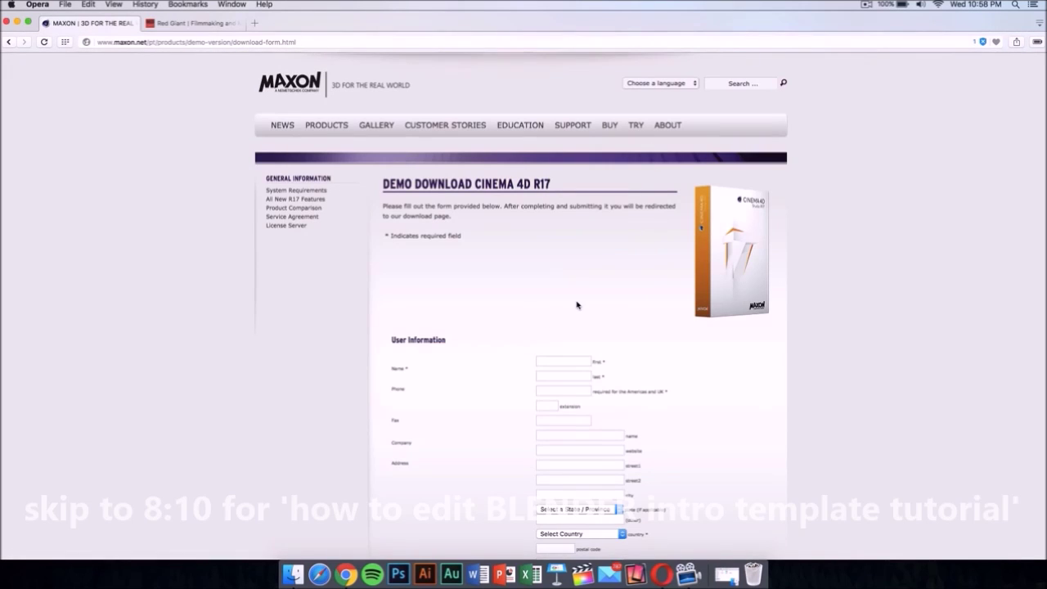
scroll(577, 305, down, 15)
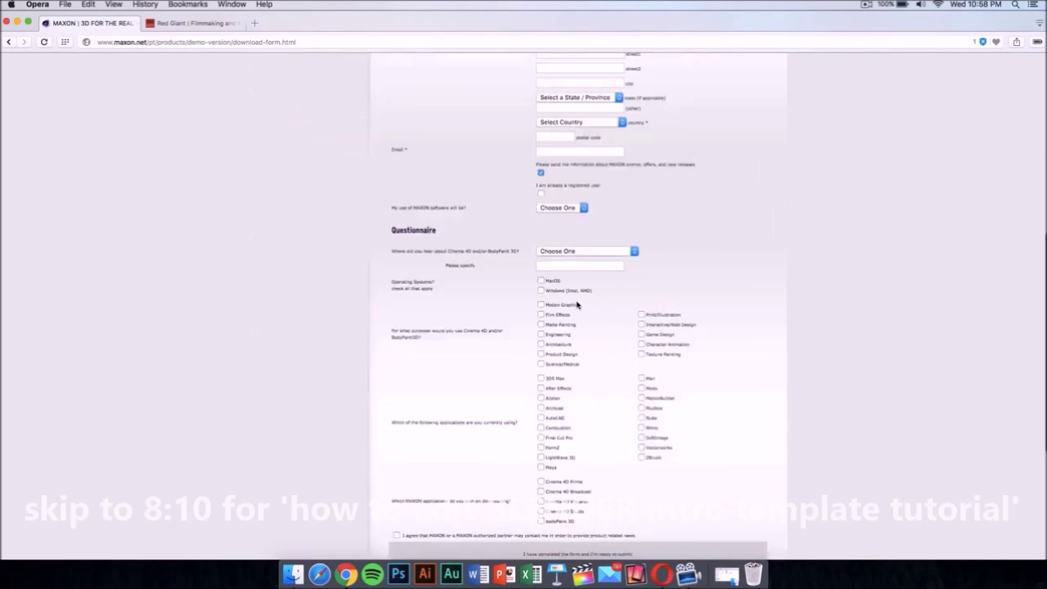
scroll(577, 305, up, 15)
scroll(576, 306, down, 10)
scroll(577, 305, up, 10)
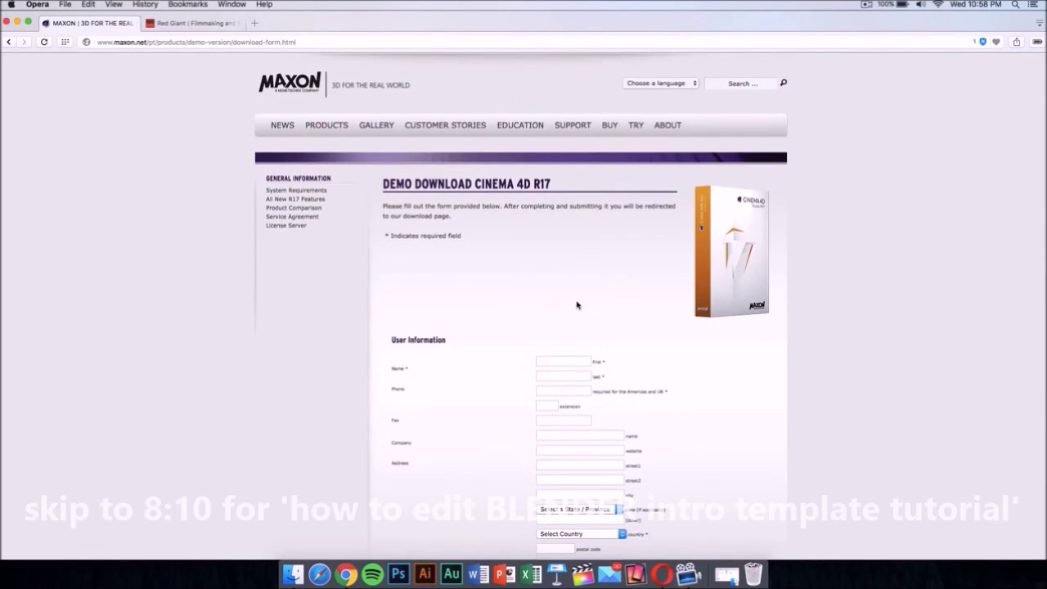
scroll(548, 286, down, 5)
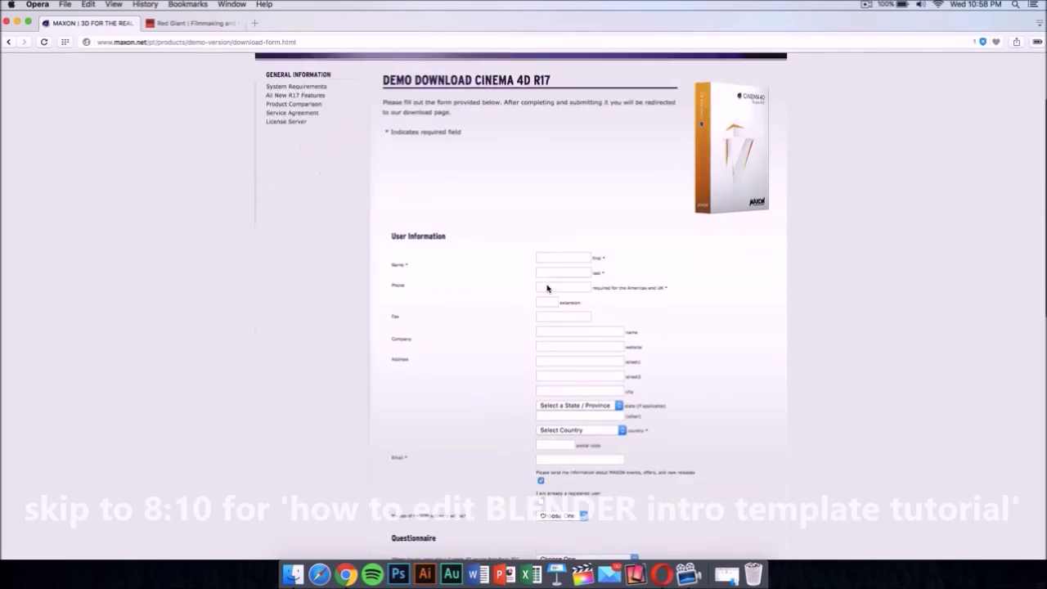
scroll(547, 285, up, 10)
scroll(547, 286, down, 20)
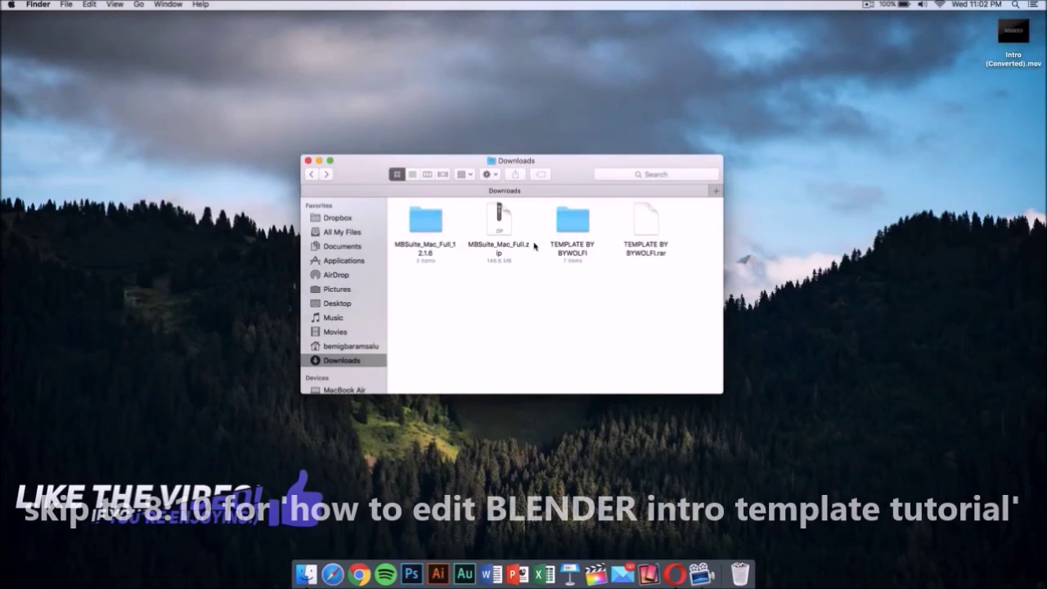
Open C4D Part.c4d from the TEMPLATE BY BYWOLFI folder in Cinema 4D.
double_click(571, 224)
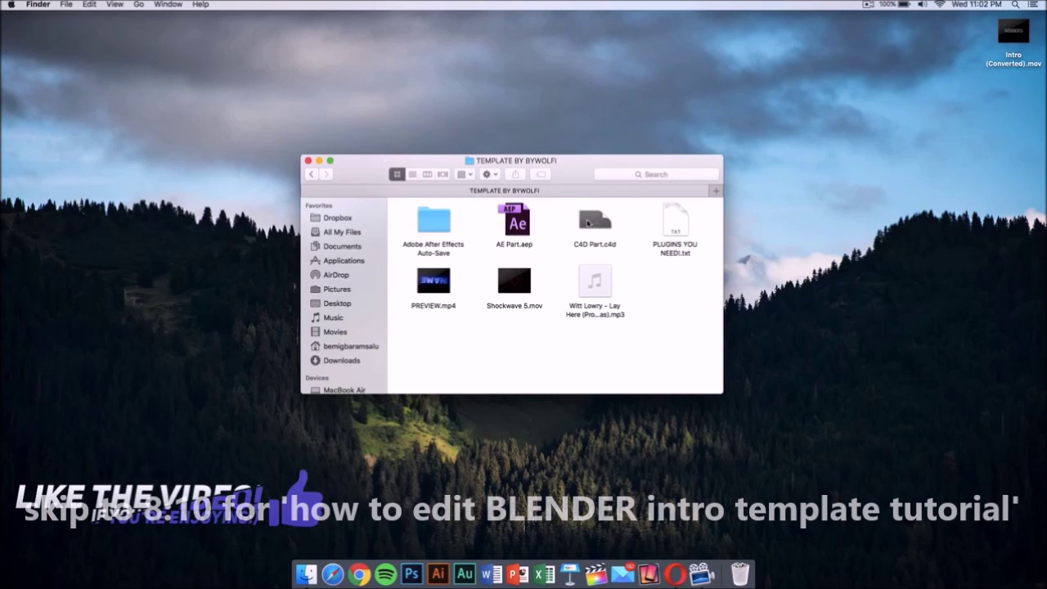
double_click(588, 222)
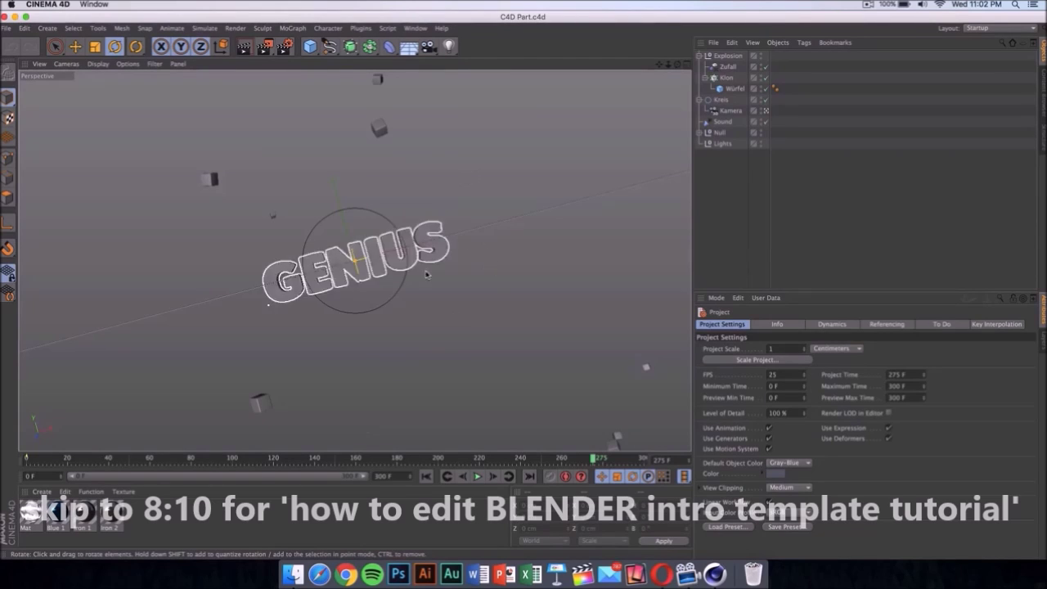
Replace the text of the 70 cm deep GENIUS MoText object with TECH.
click(433, 255)
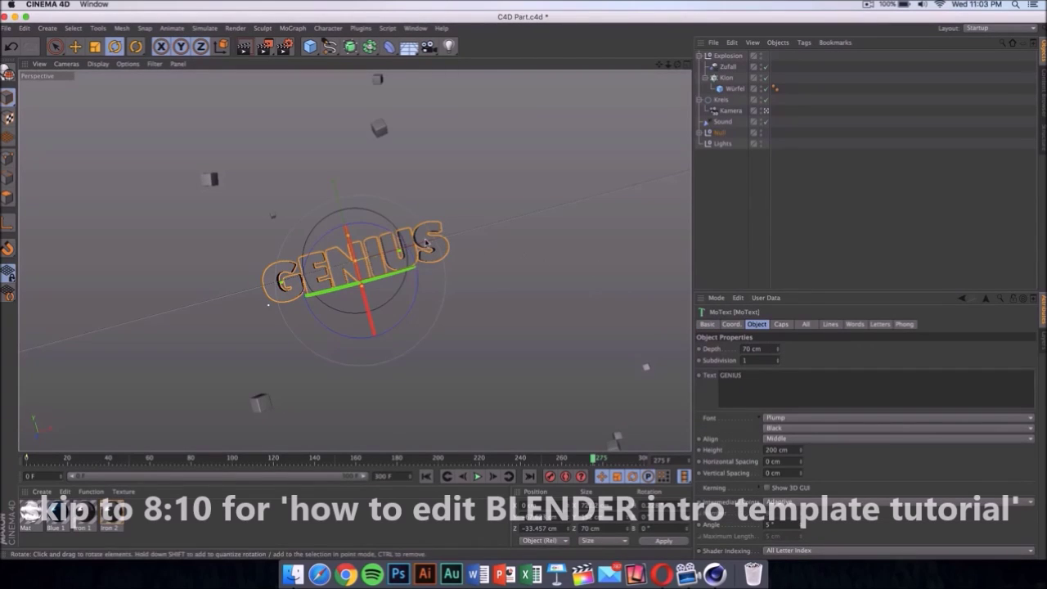
double_click(781, 381)
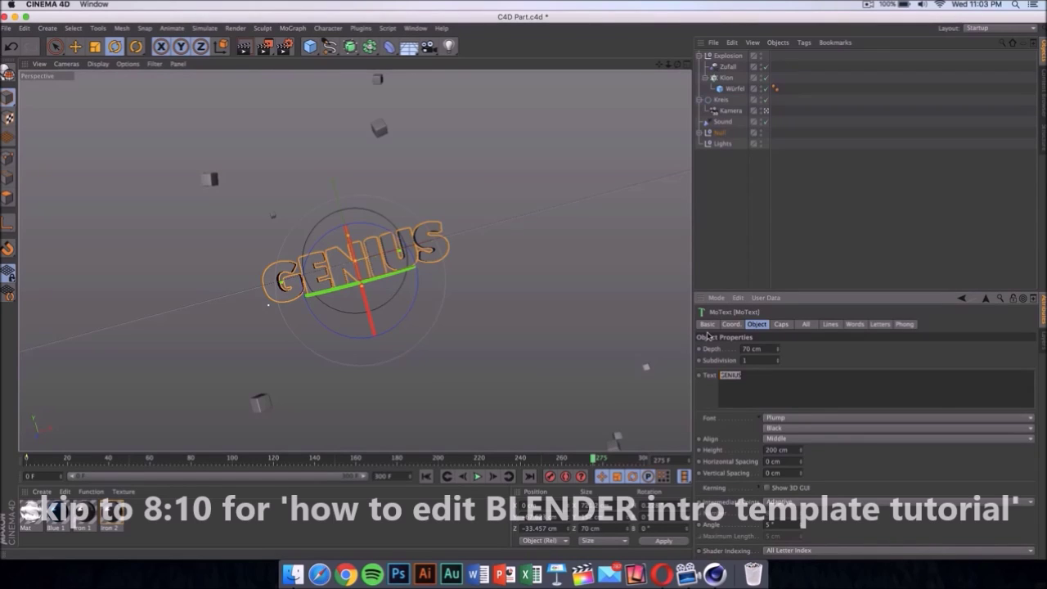
text(TECH)
click(509, 332)
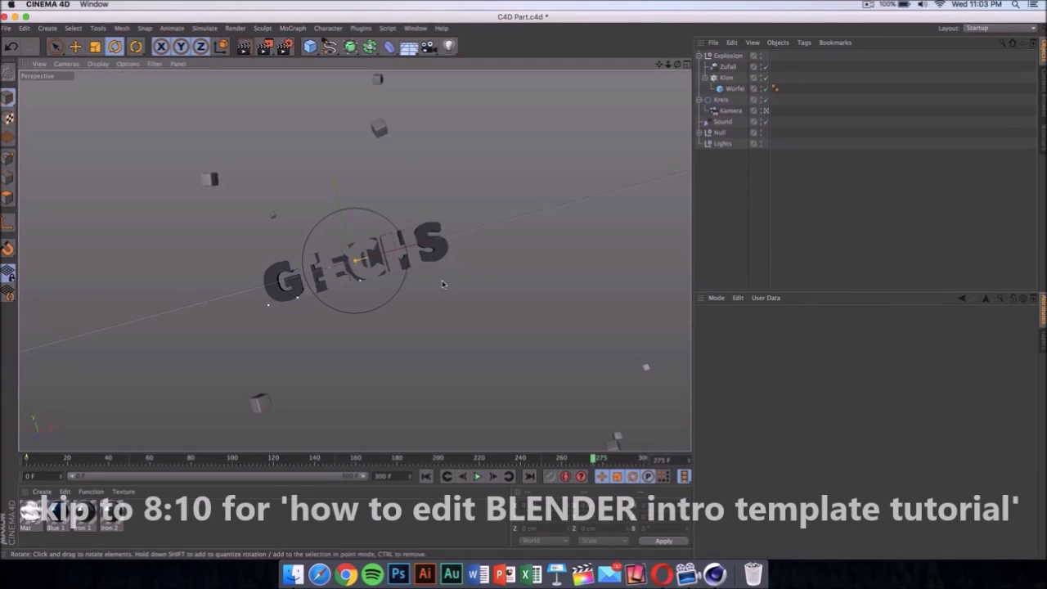
Replace the text of the remaining 55 cm deep GENIUS MoText object with TECH.
click(442, 249)
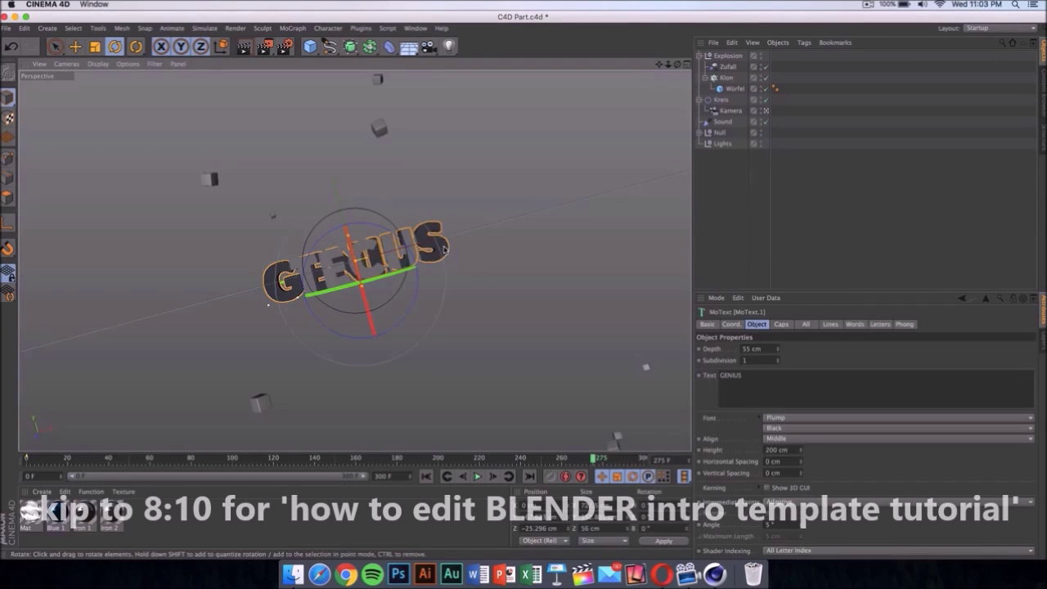
double_click(784, 377)
key(BackSpace)
text(TECH)
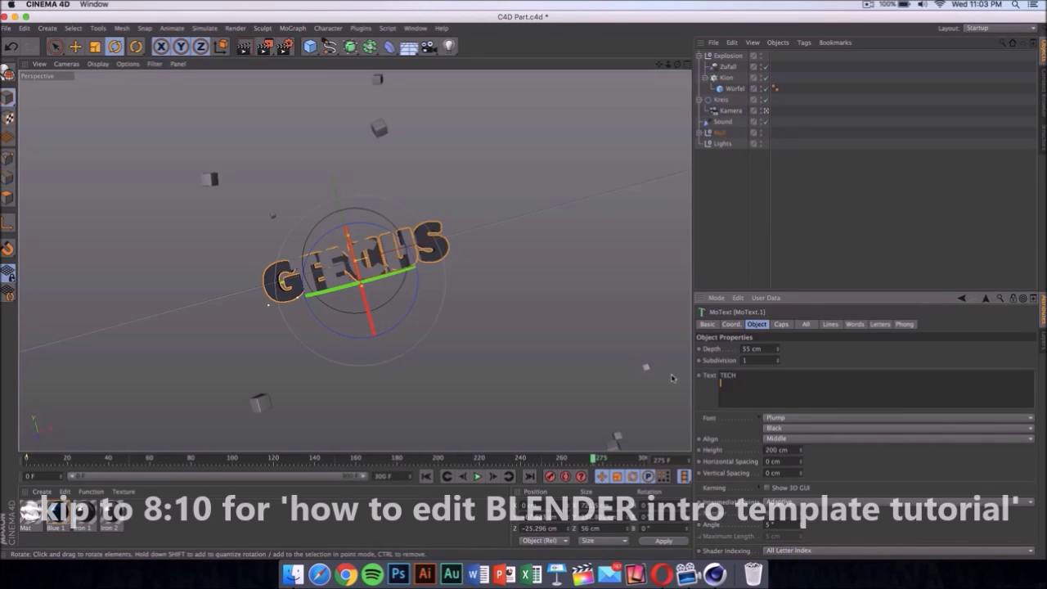
click(603, 270)
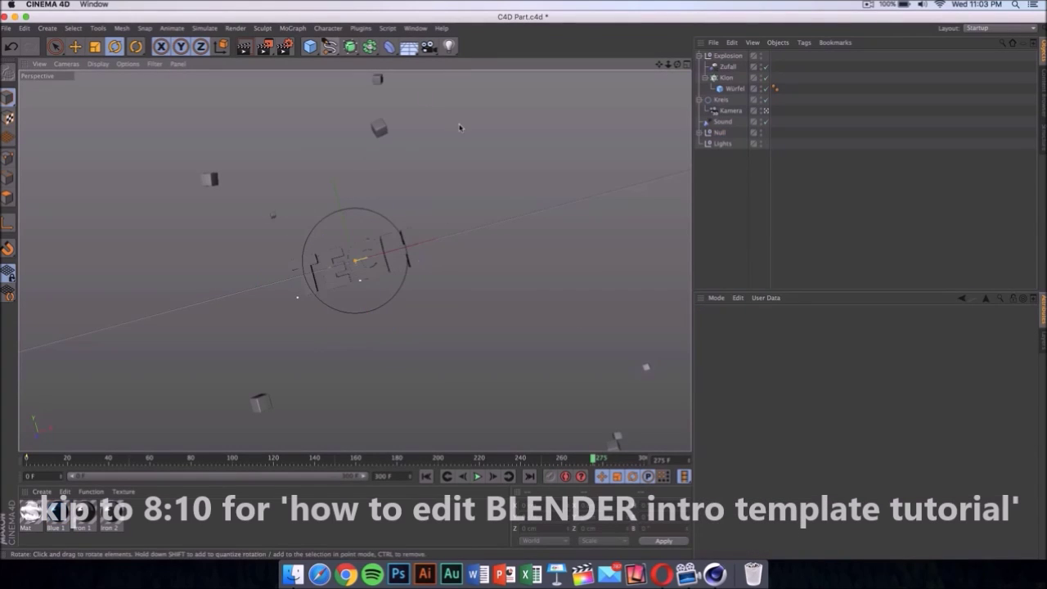
Play the animation, pause it at frame 216, and render the active view, continuing past the missing textures.
click(477, 476)
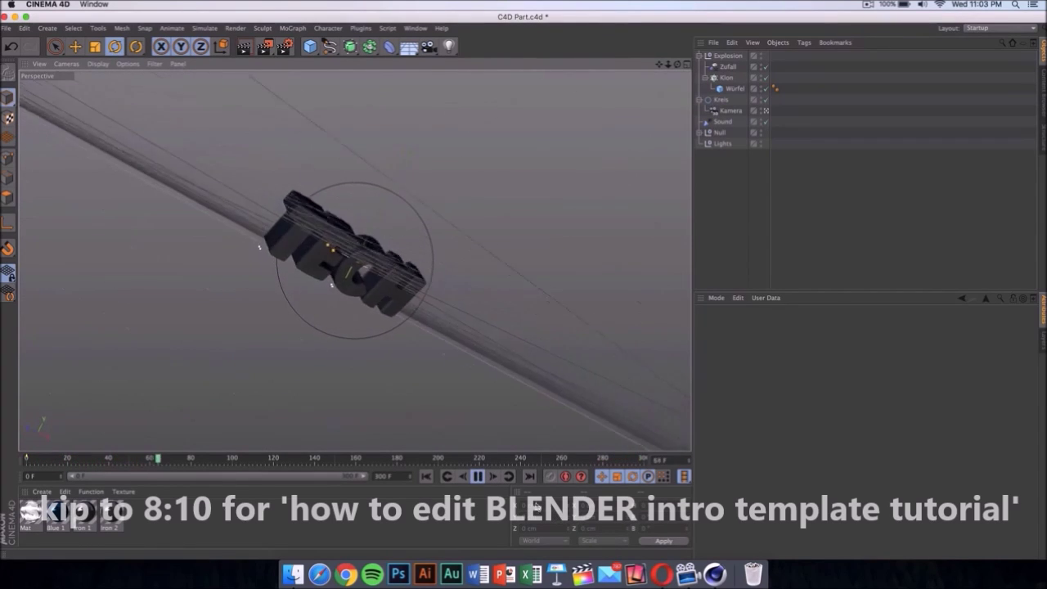
click(479, 477)
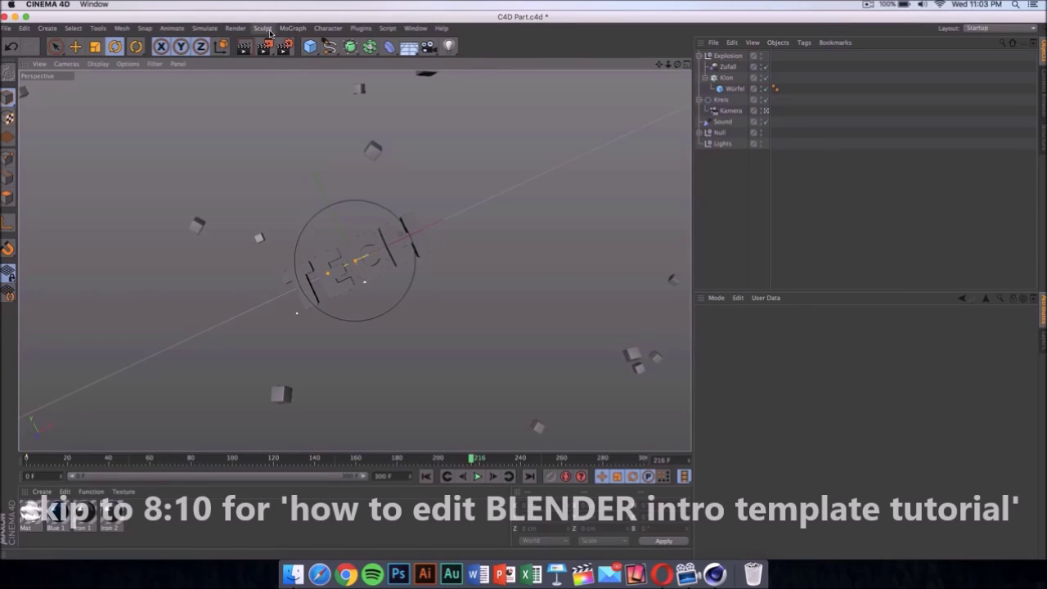
click(239, 29)
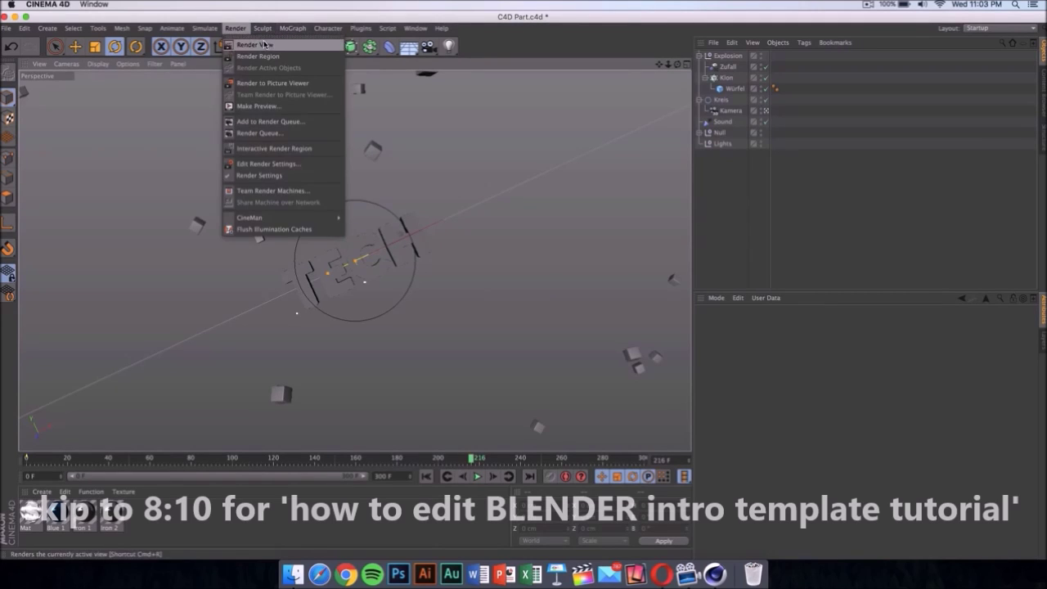
click(269, 46)
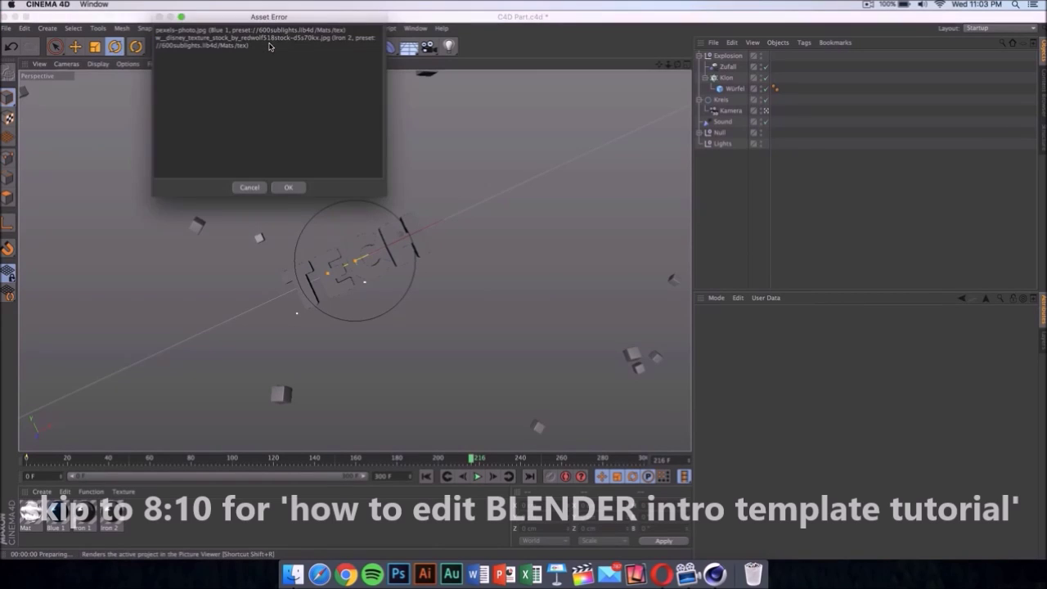
click(288, 188)
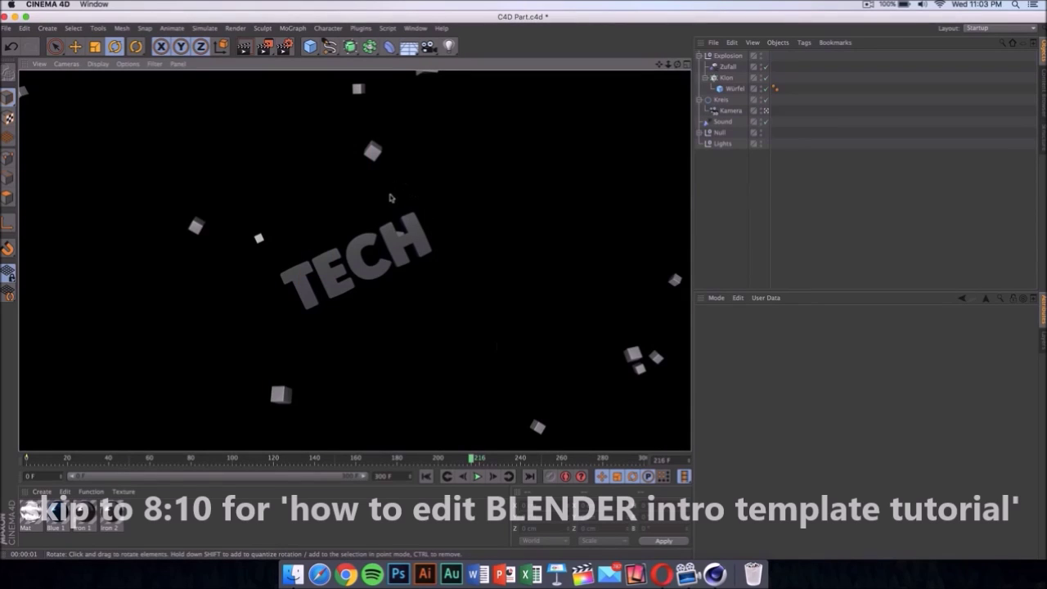
click(632, 476)
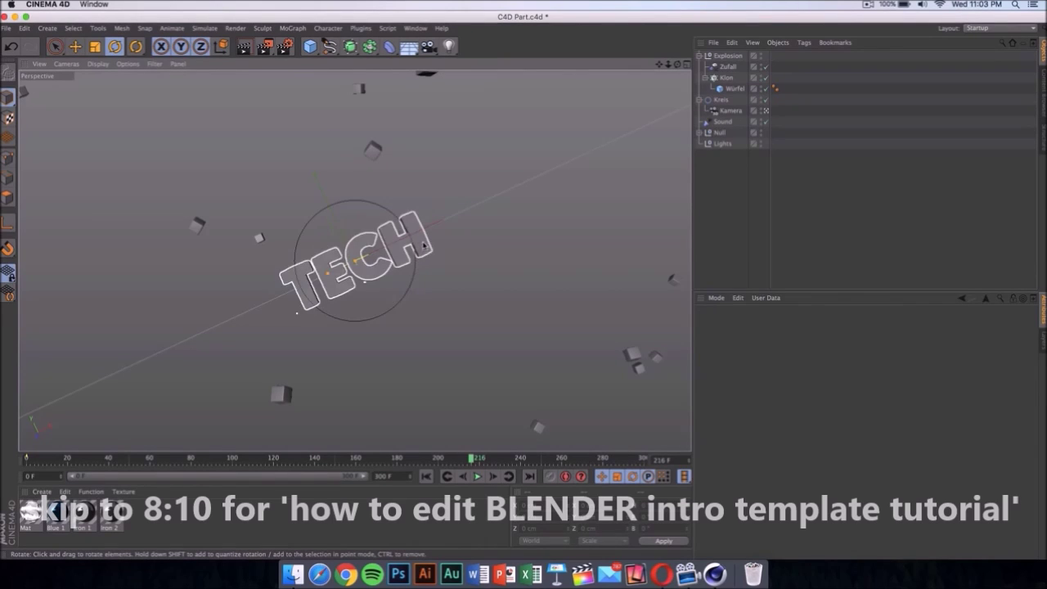
Look through the available fonts for the 70 cm deep TECH text and close the list without choosing one.
click(424, 246)
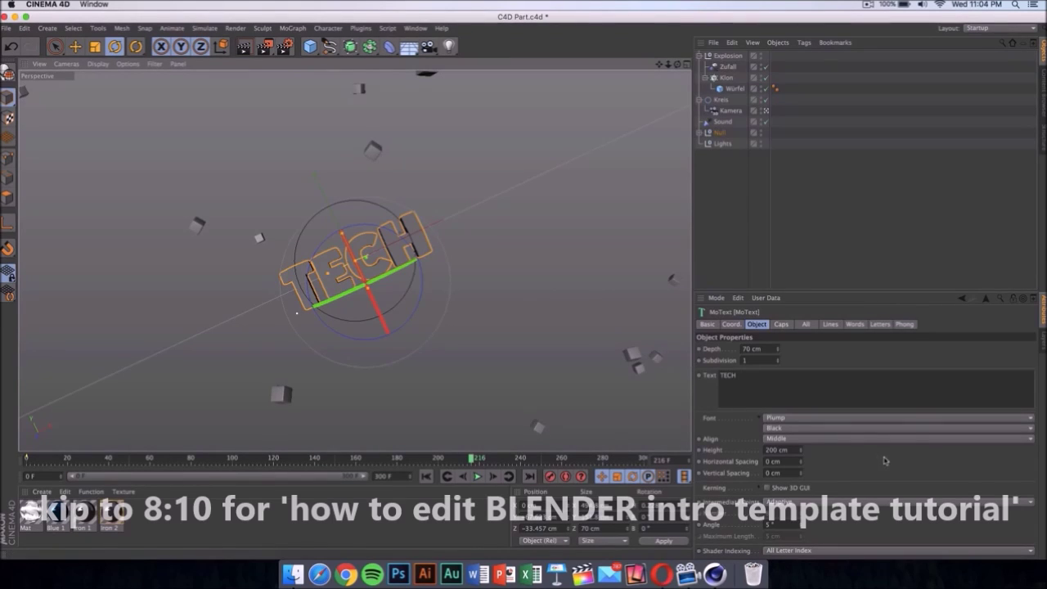
click(809, 418)
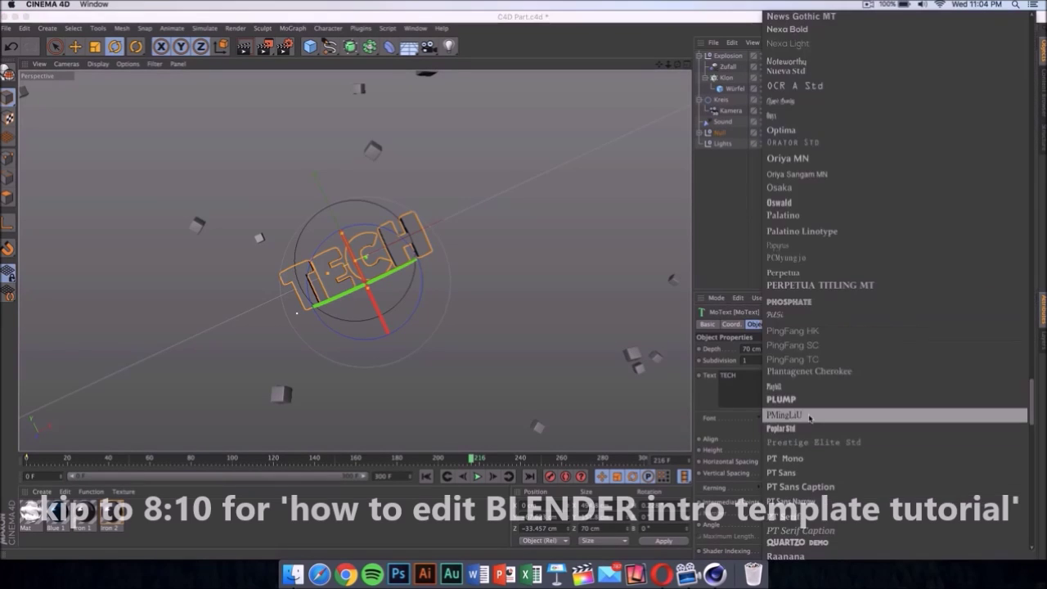
scroll(851, 355, down, 10)
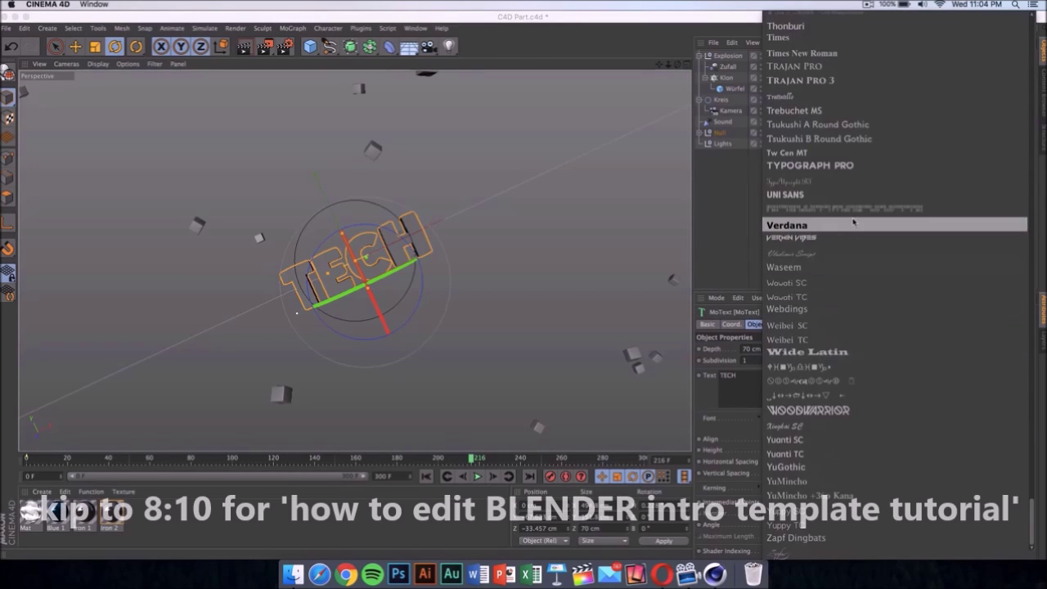
scroll(855, 222, up, 15)
scroll(861, 331, down, 15)
scroll(866, 327, up, 3)
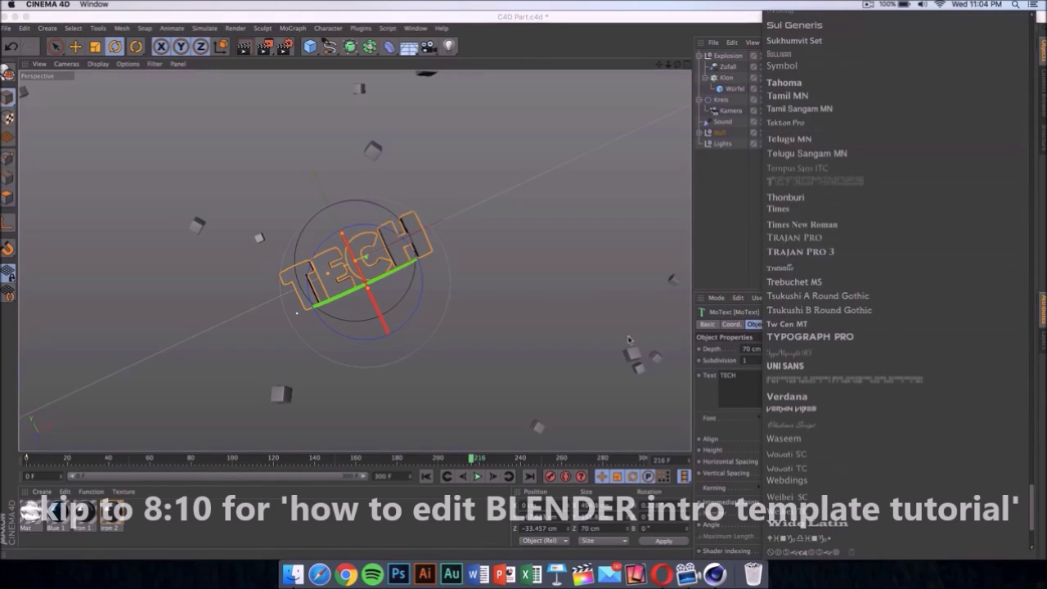
click(585, 322)
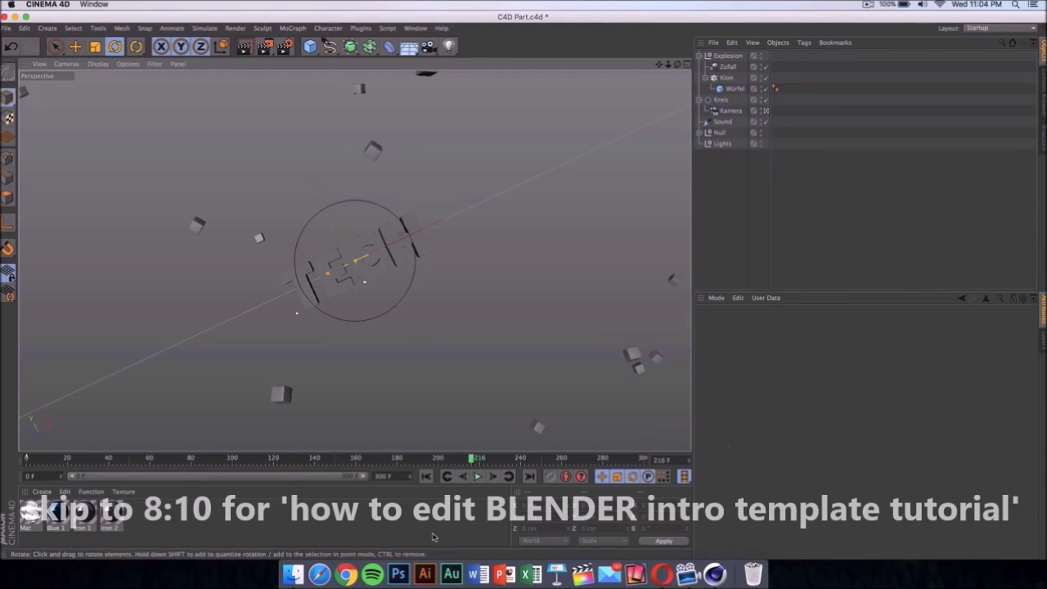
Examine the colour settings of the Blue 1 material in the Material Editor, and close the editor.
click(66, 516)
double_click(66, 516)
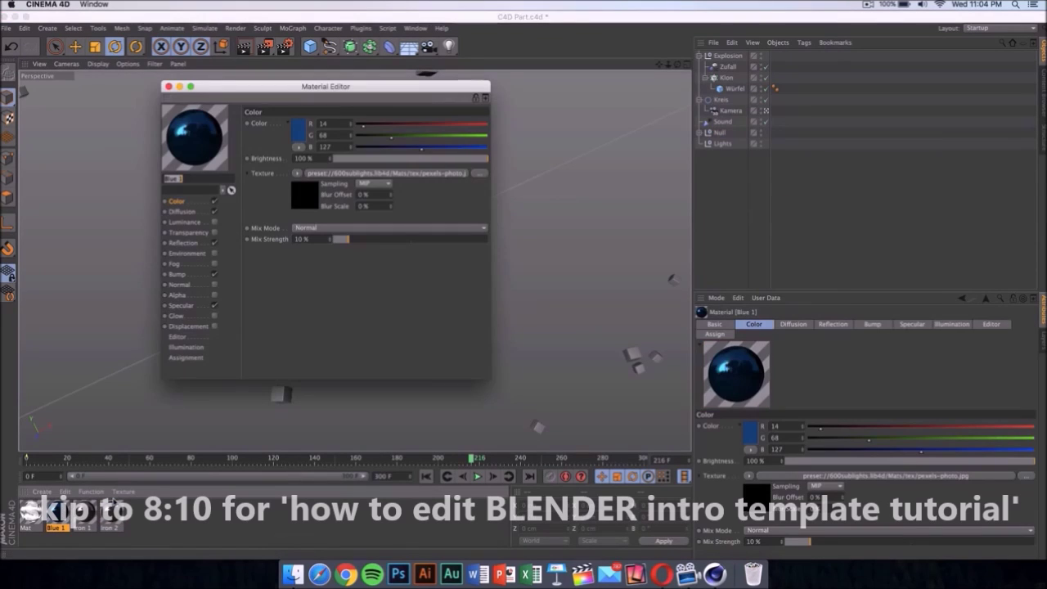
drag(282, 85, 623, 46)
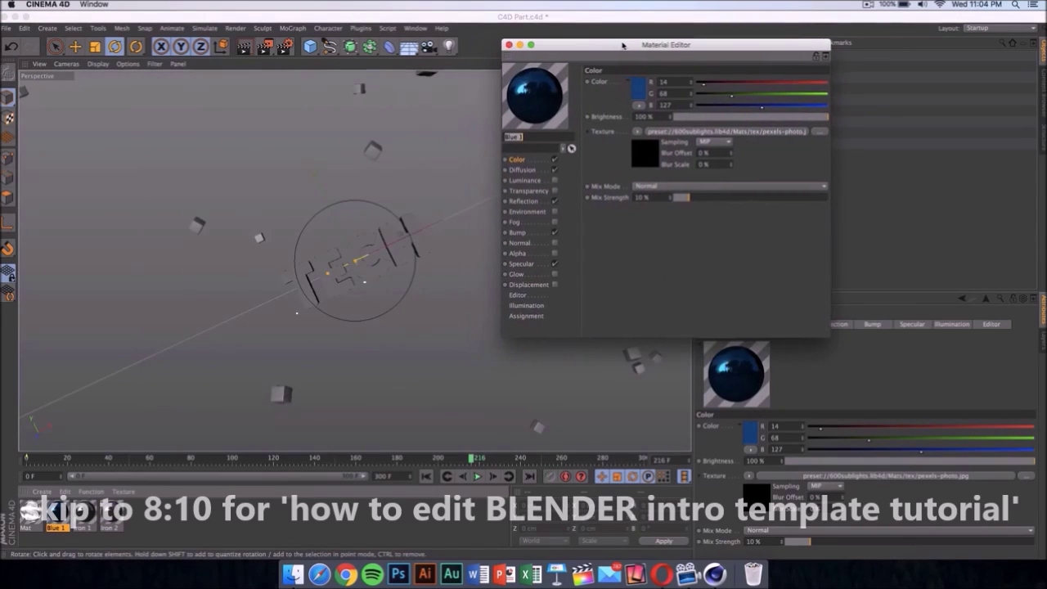
click(508, 45)
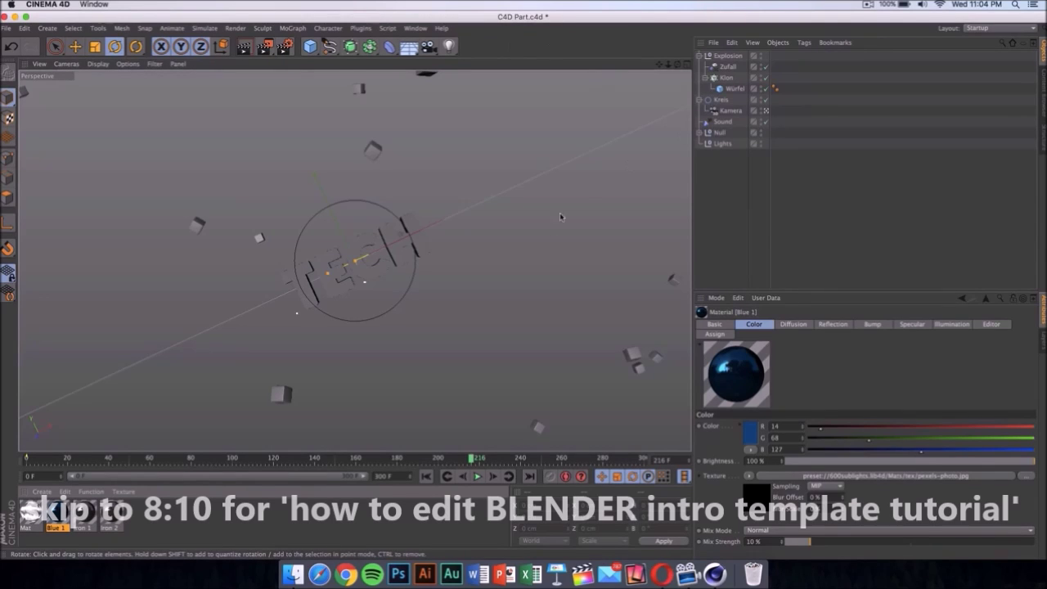
Review the render settings for the output size, the save location of the Intro file and the available file formats.
click(285, 49)
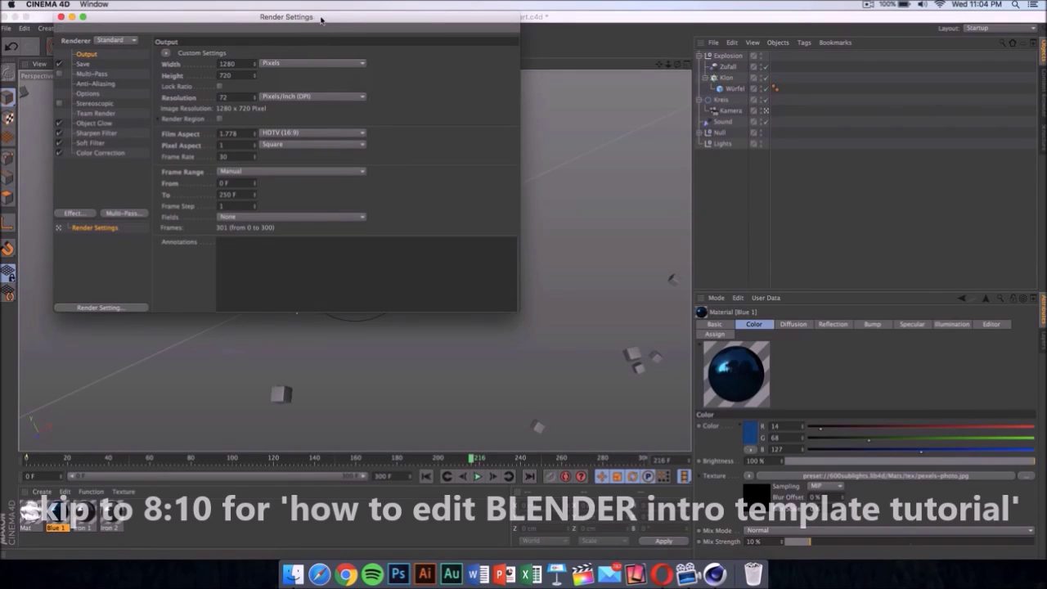
drag(320, 18, 489, 99)
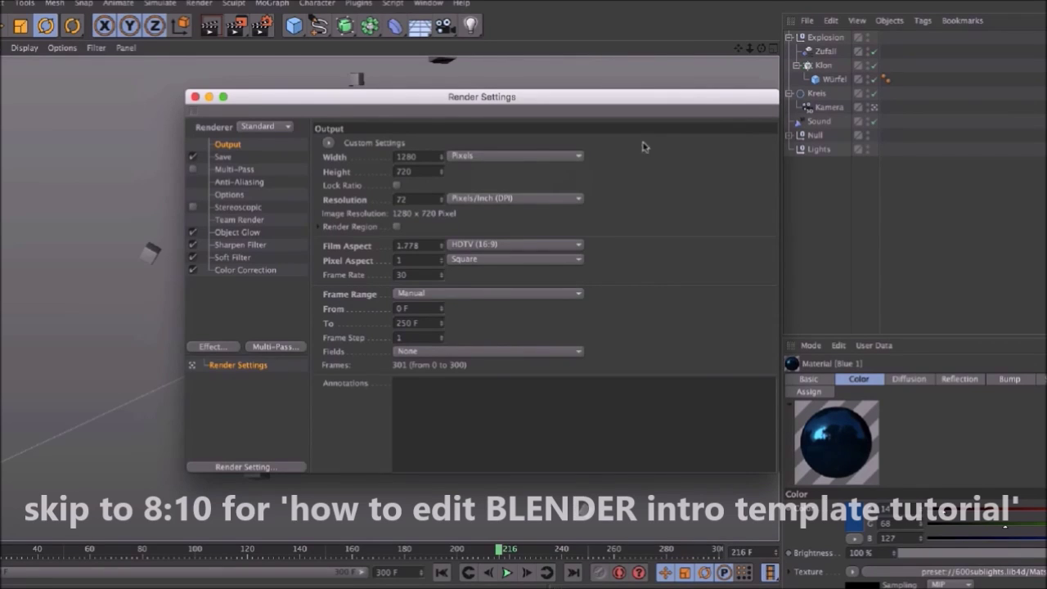
click(250, 158)
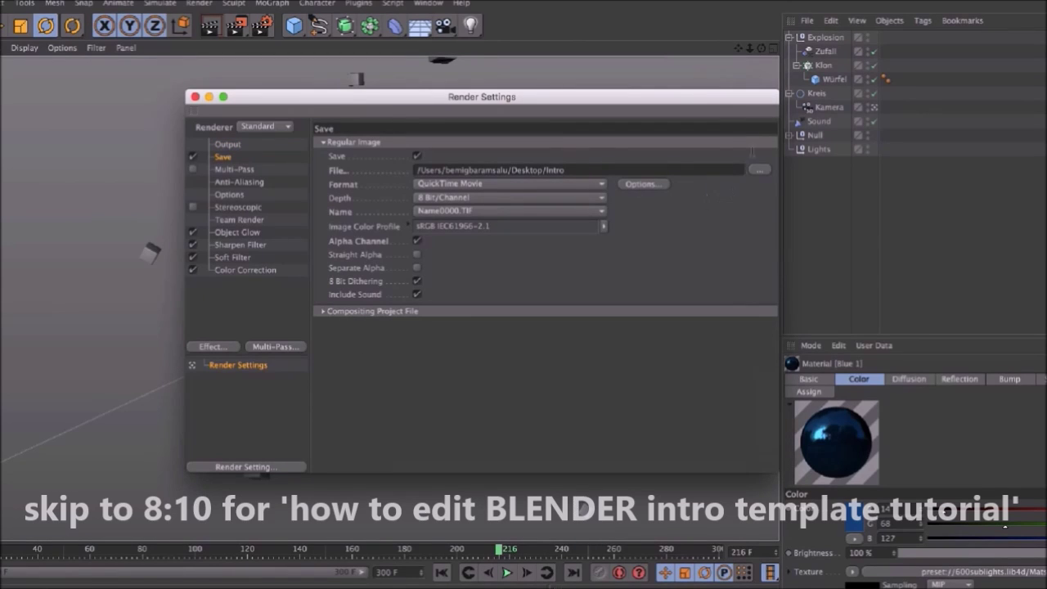
click(760, 170)
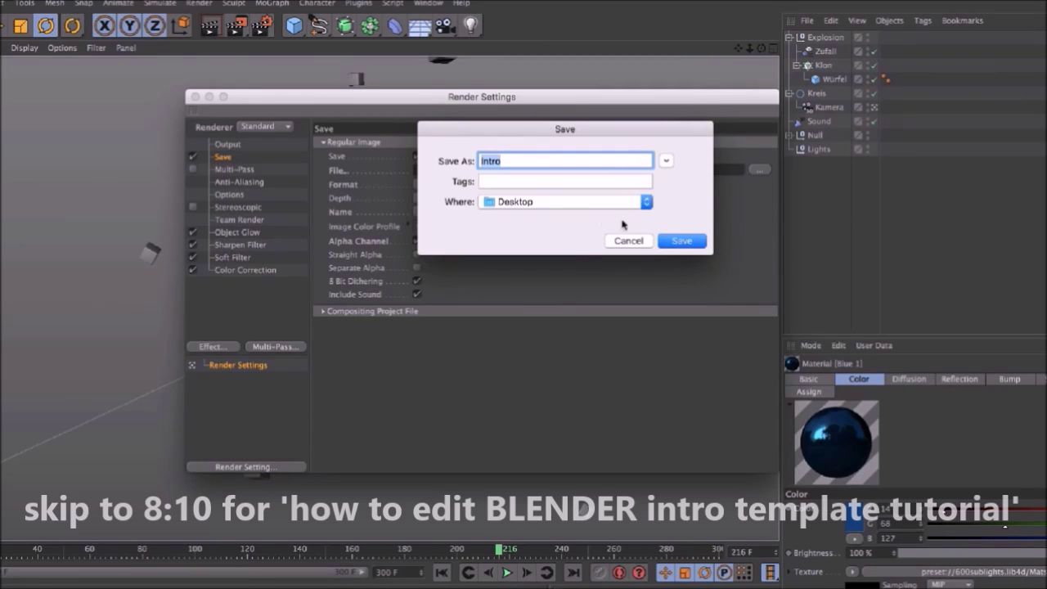
click(635, 242)
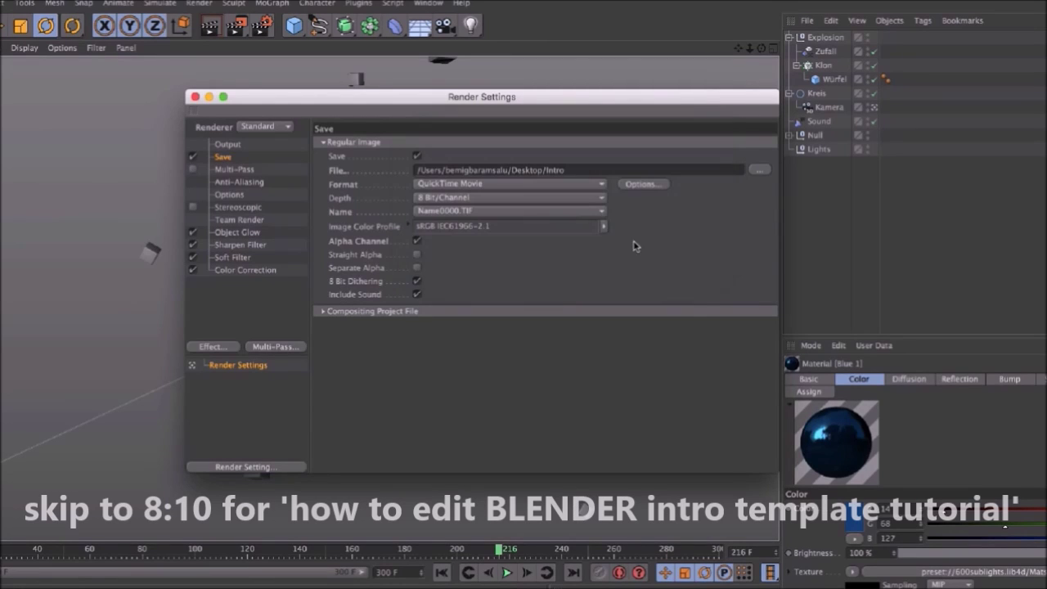
click(526, 185)
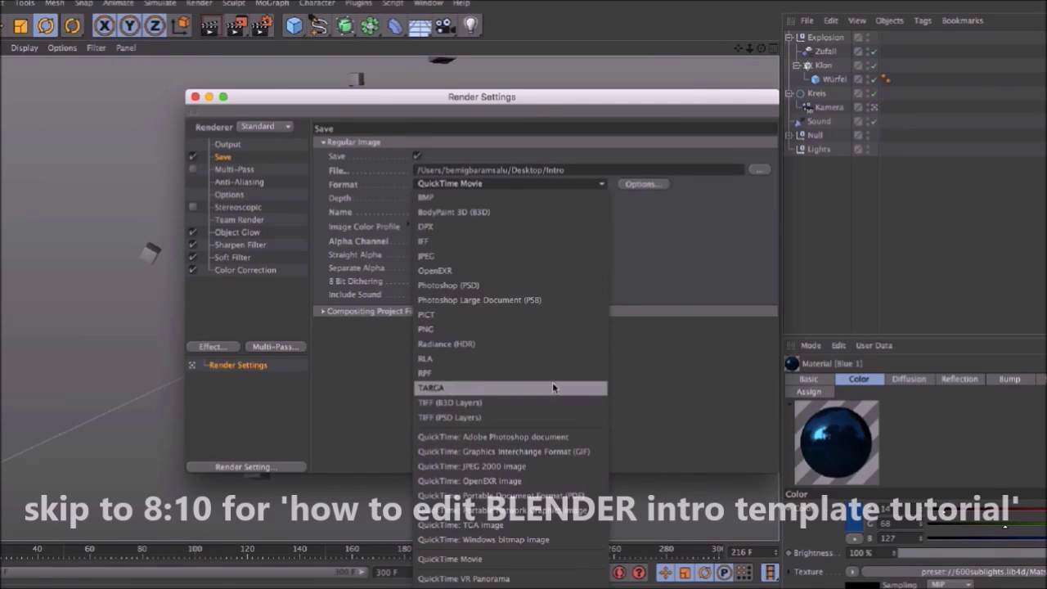
click(538, 328)
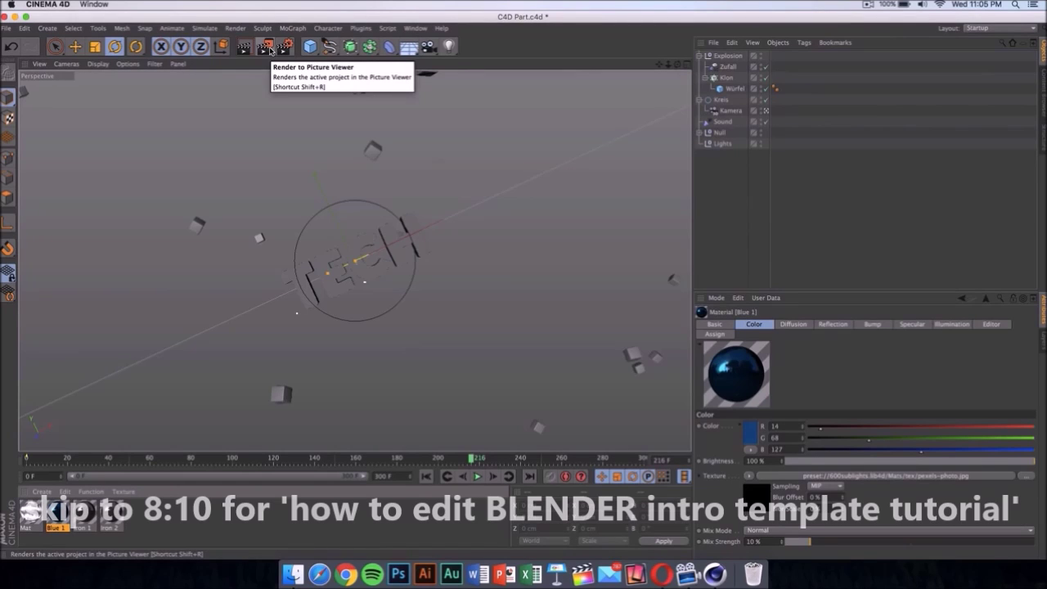
Render the project to the Picture Viewer, continuing past the missing textures, and close the viewer.
click(269, 50)
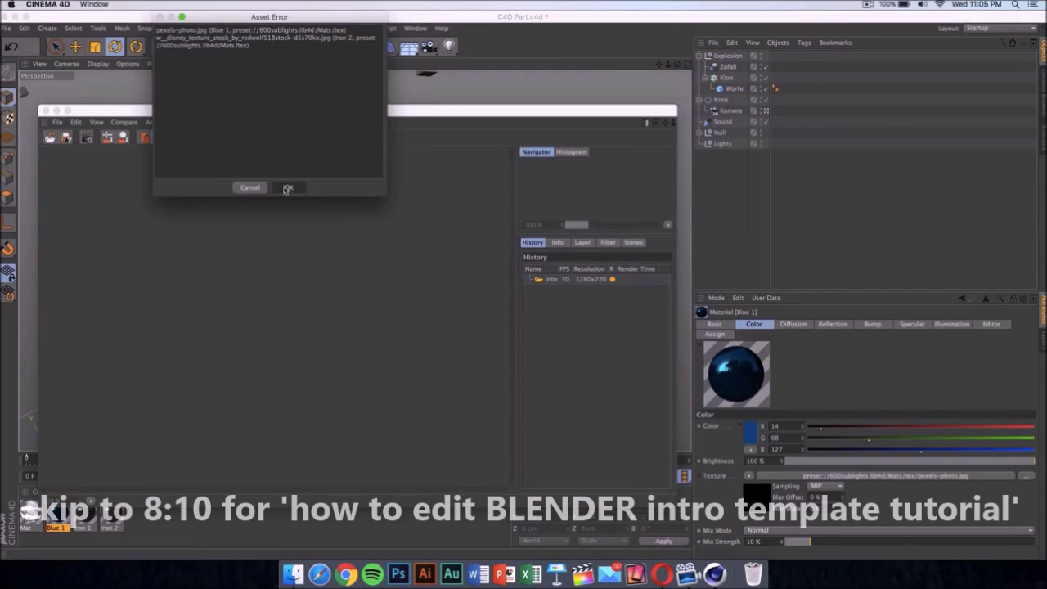
click(286, 186)
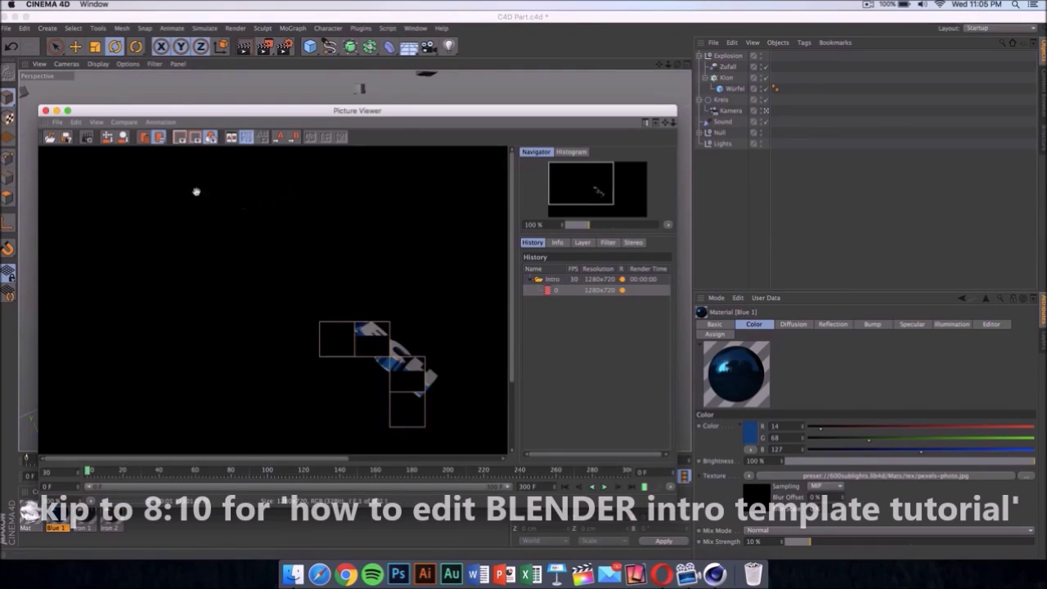
click(46, 110)
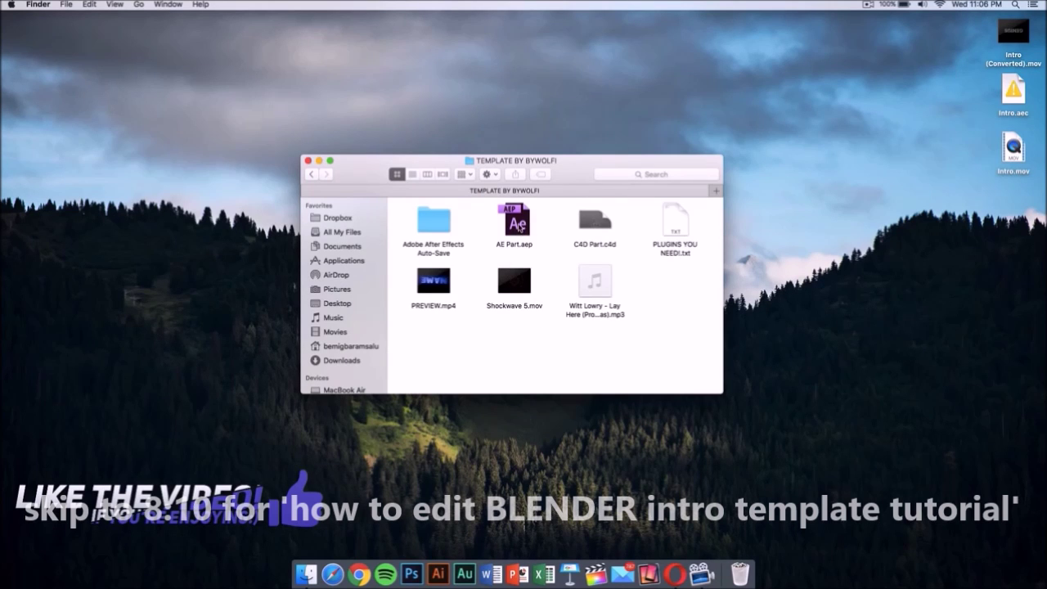
Open AE Part.aep in After Effects and step the Template composition back nine frames to 0:00:04:21.
click(519, 229)
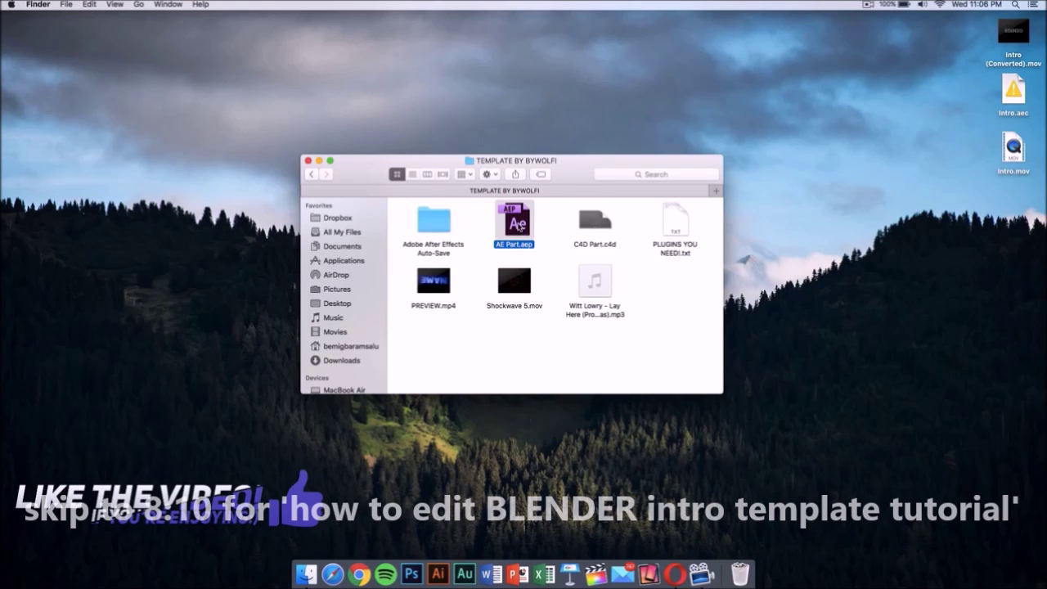
double_click(519, 228)
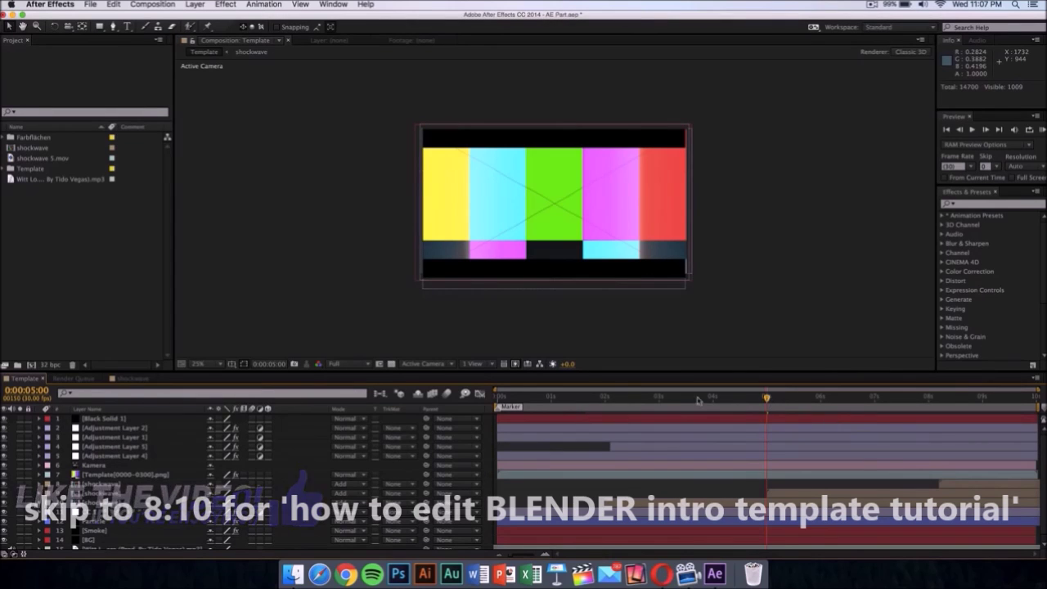
key(Page_Up)
key(Page_Up)
key(Page_Up)
key(Page_Up)
key(Page_Up)
key(Page_Up)
key(Page_Up)
key(Page_Up)
key(Page_Up)
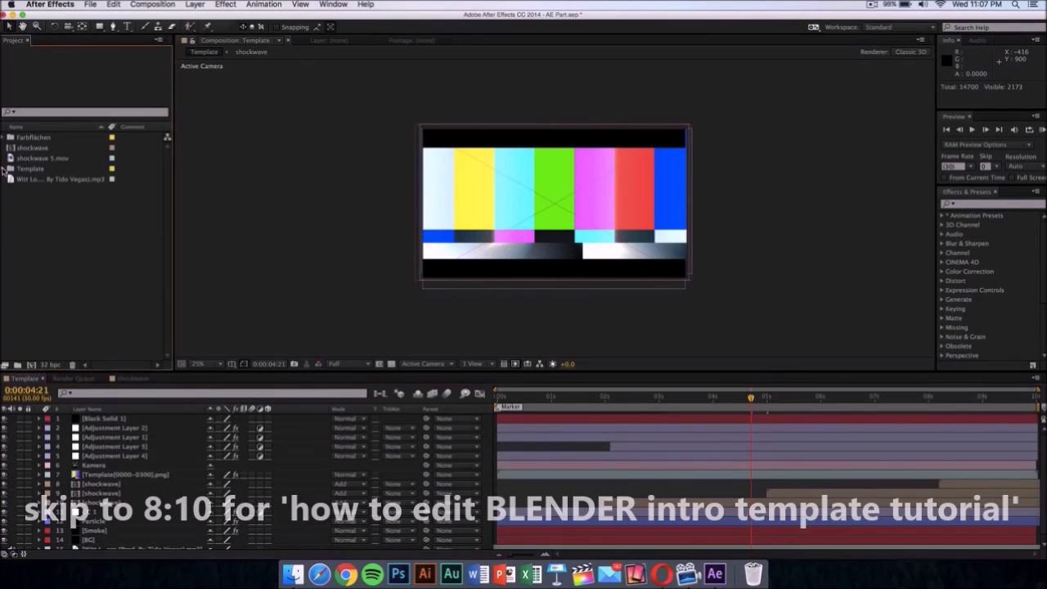
Replace the Template[0000-0300].png footage inside the Template folder with Intro (Converted).mov from the Desktop.
click(4, 168)
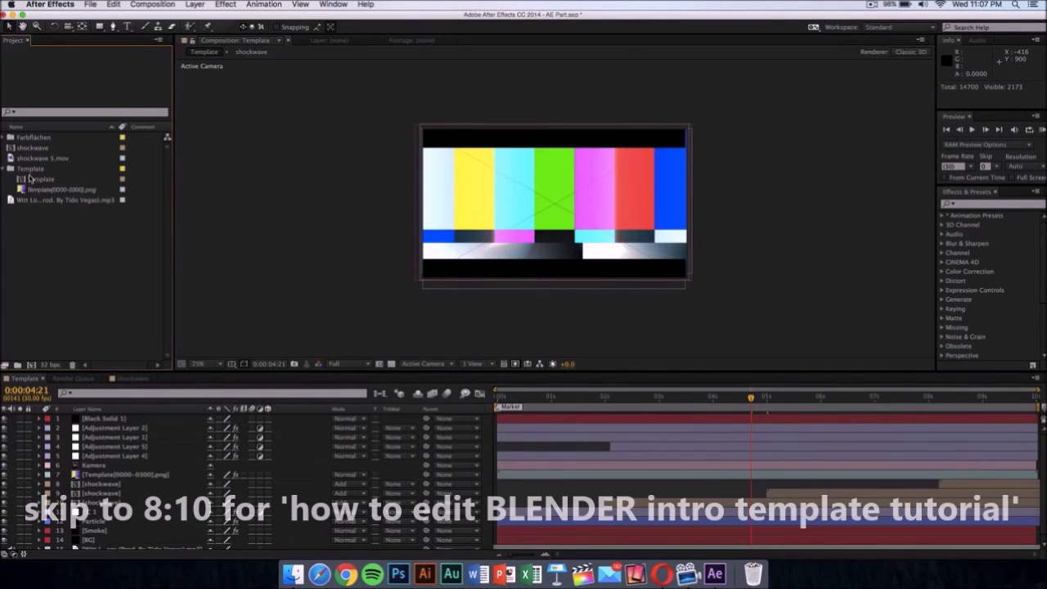
drag(31, 171, 34, 190)
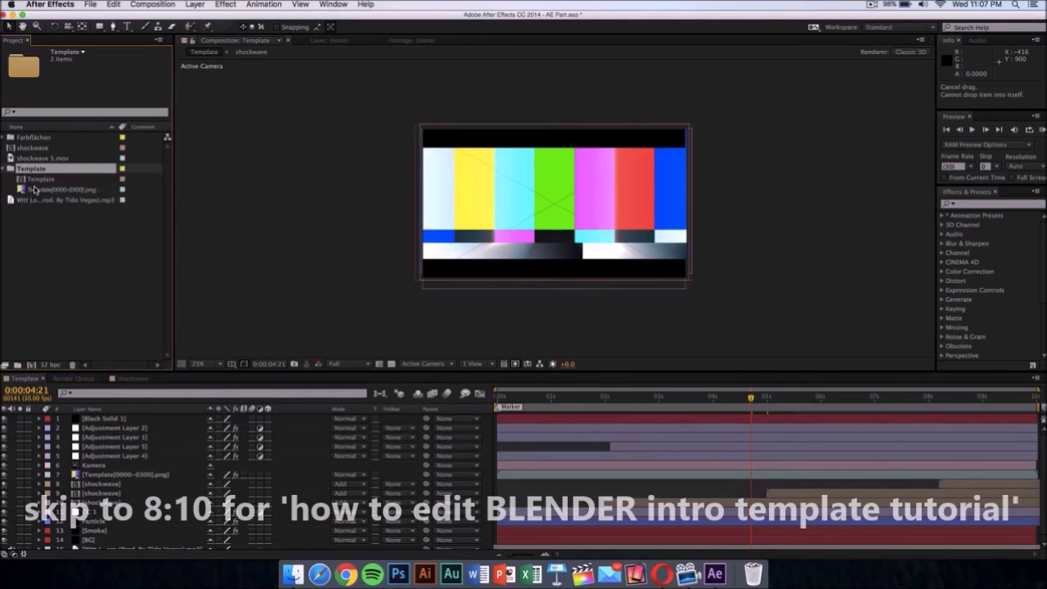
click(34, 190)
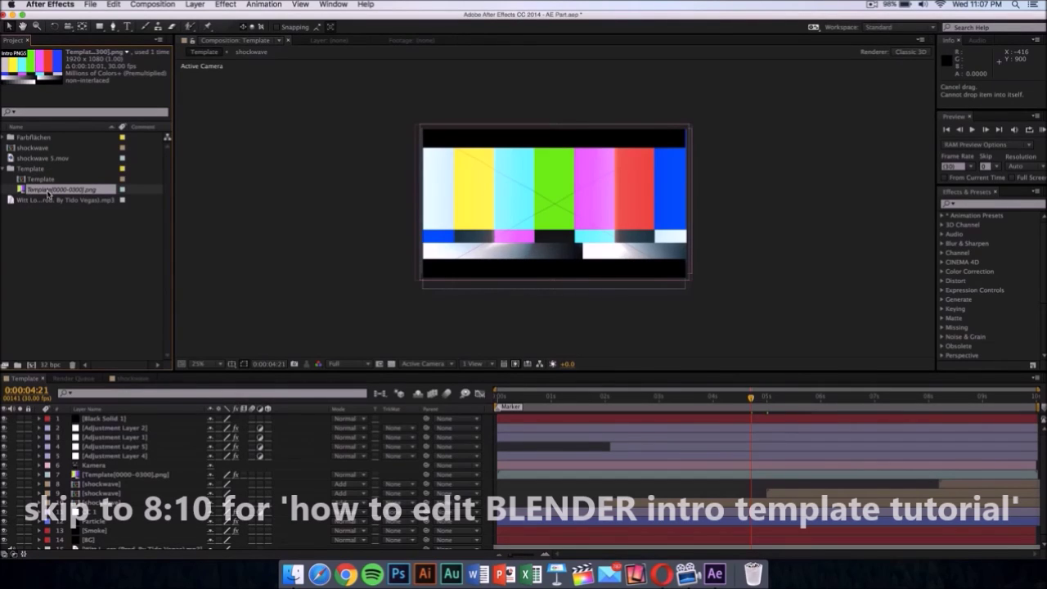
right_click(47, 193)
click(47, 193)
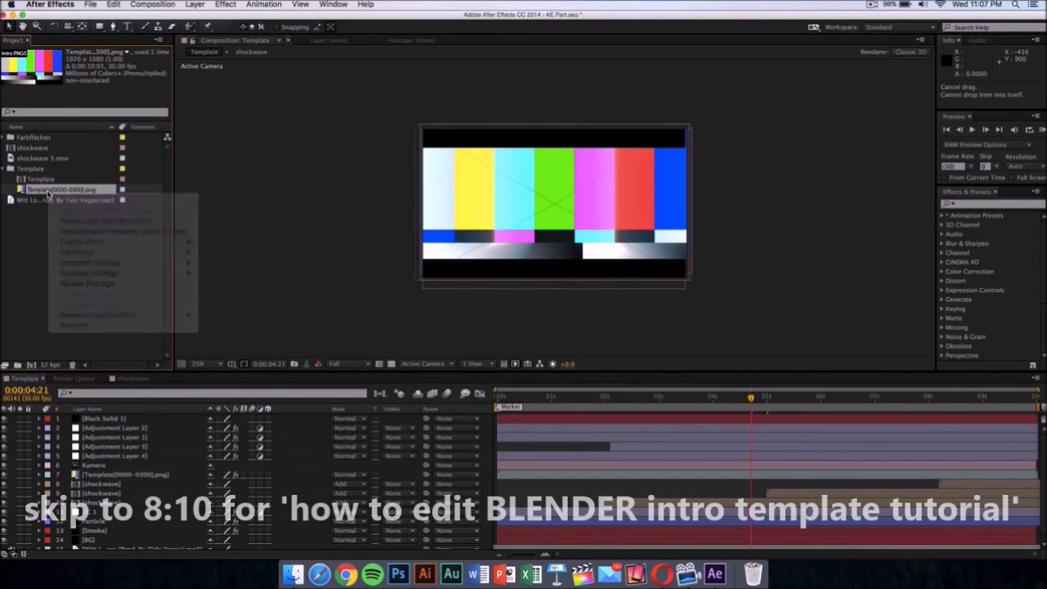
right_click(94, 194)
mouse_move(166, 276)
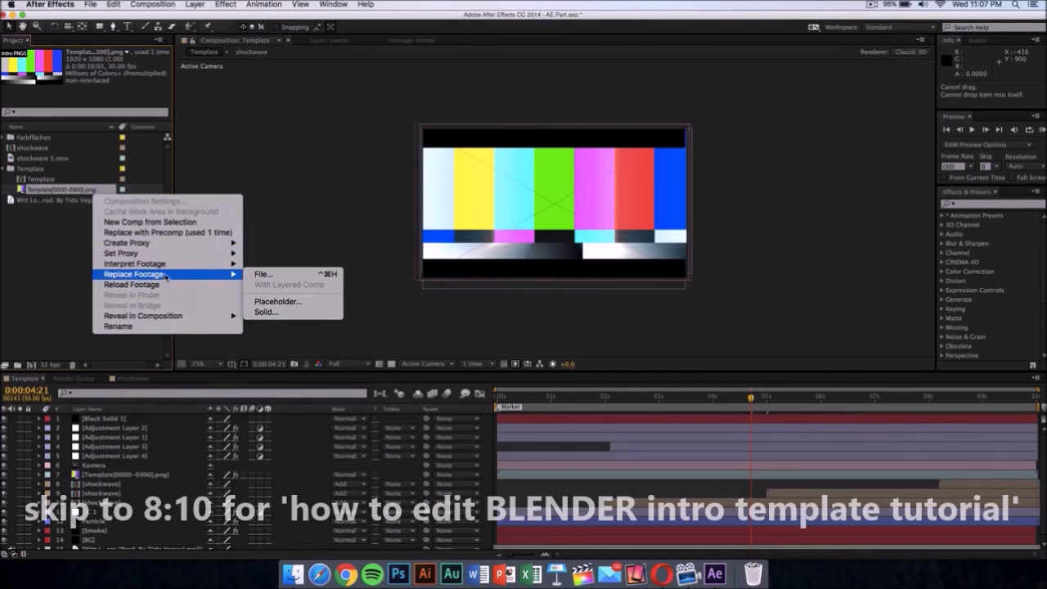
click(279, 277)
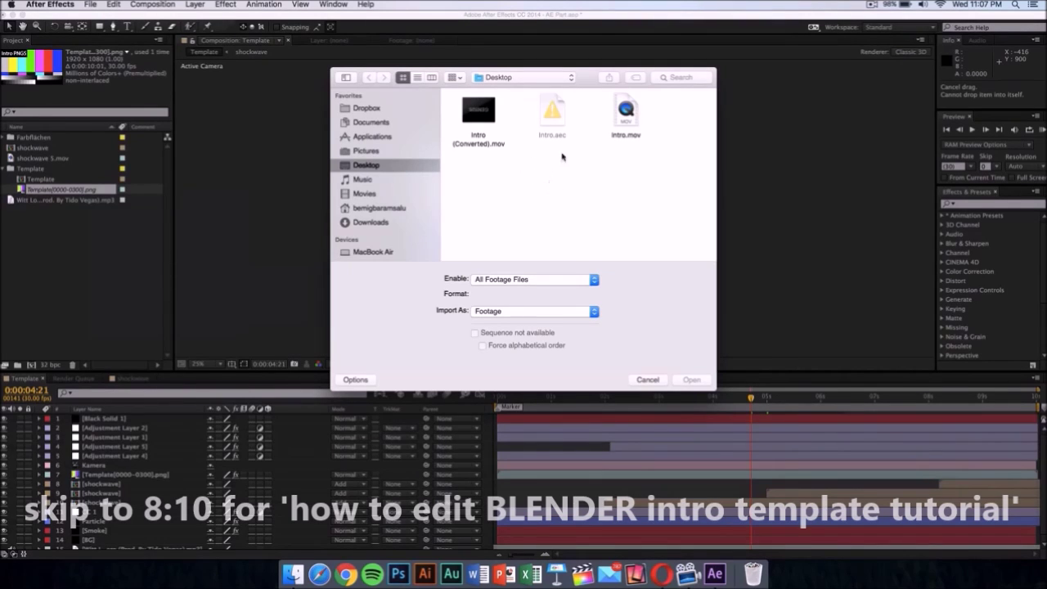
click(490, 145)
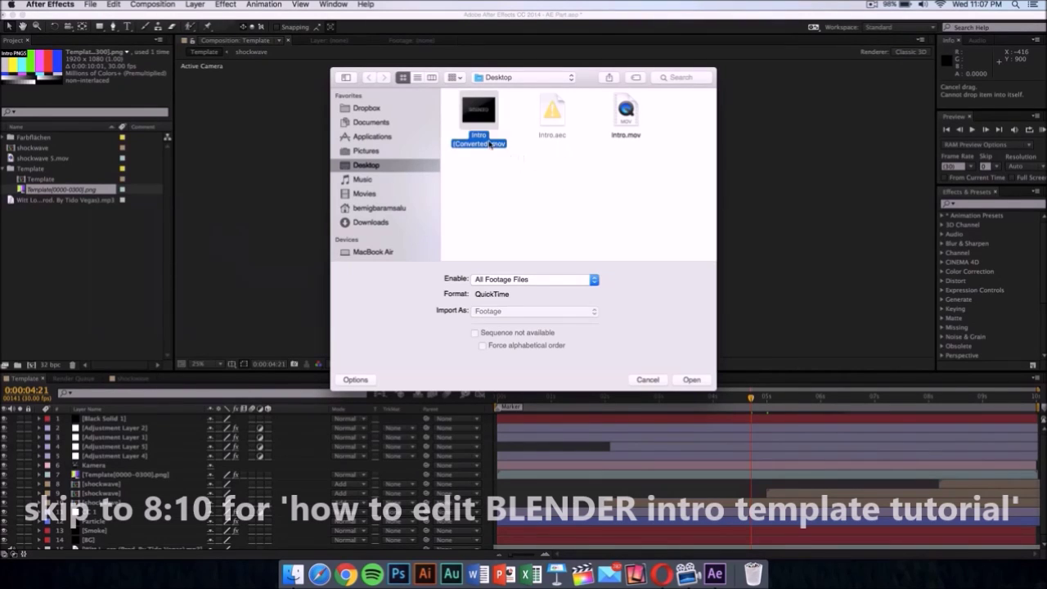
click(691, 381)
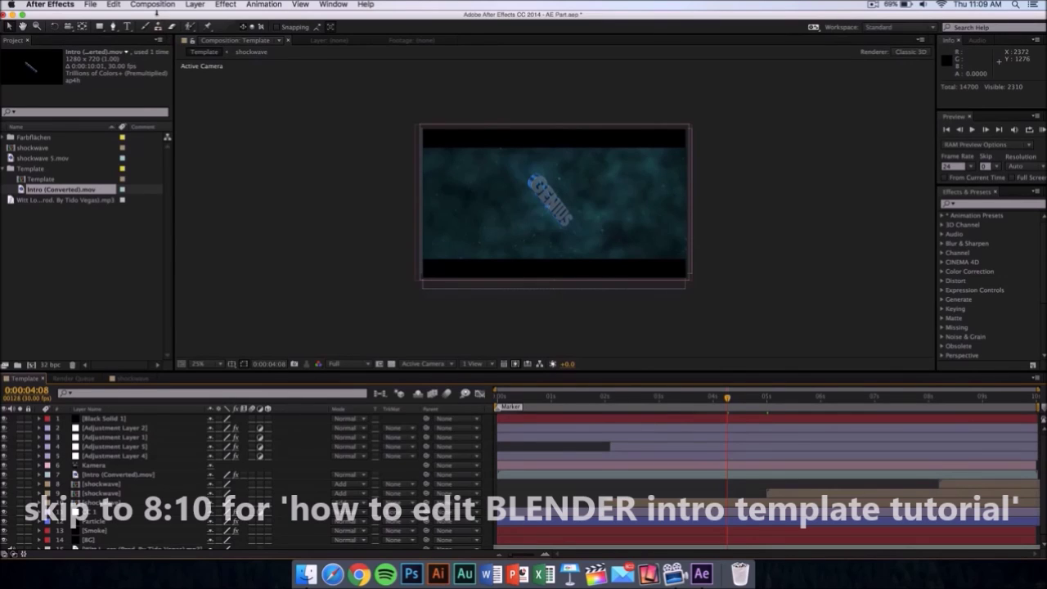
Render the Template composition through the render queue to the Desktop as Template_1 in QuickTime (*.mov) format.
click(153, 5)
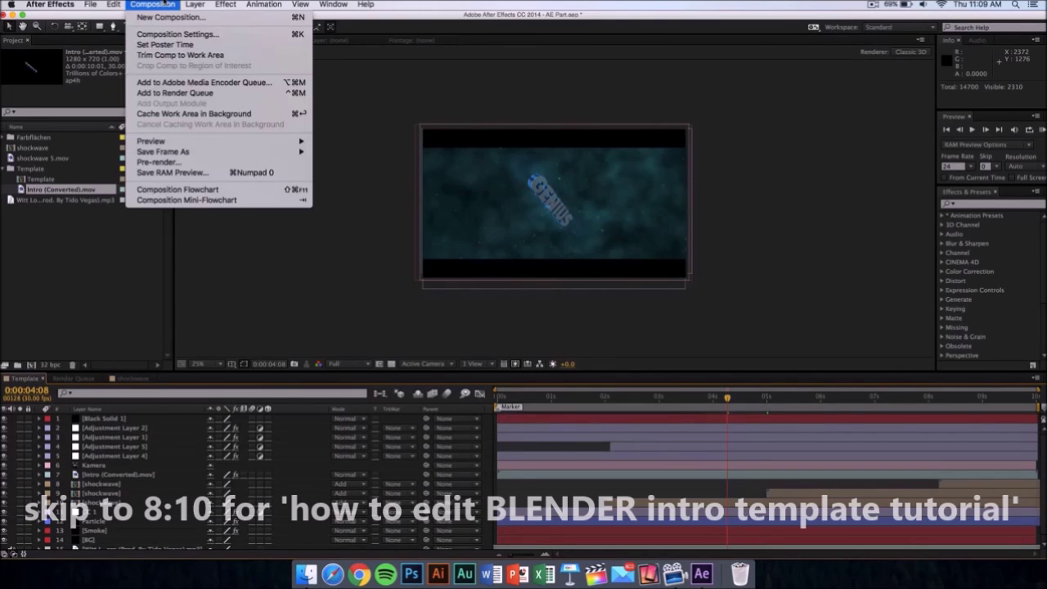
click(183, 93)
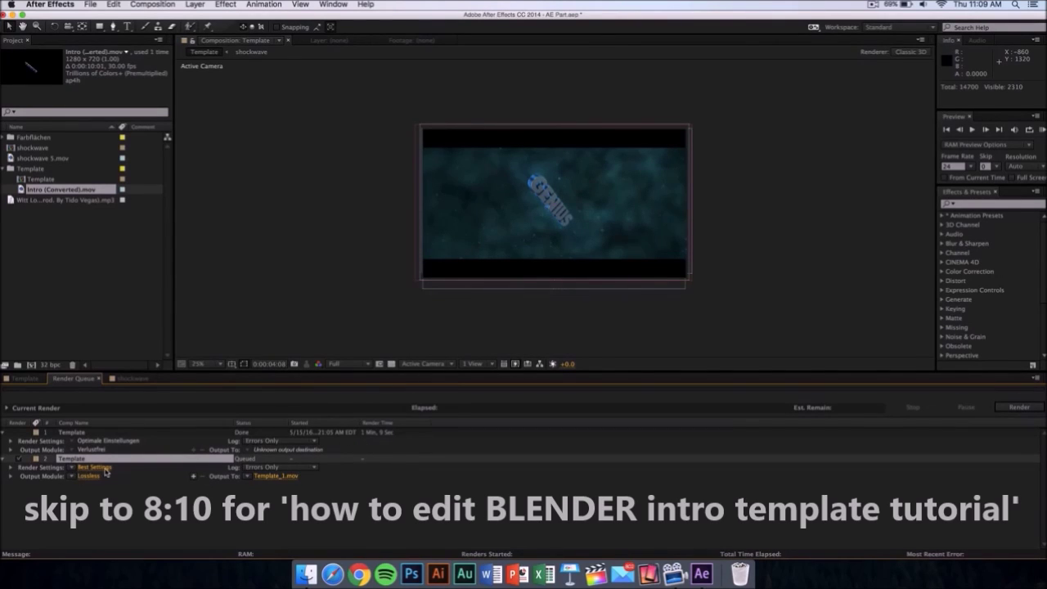
click(281, 480)
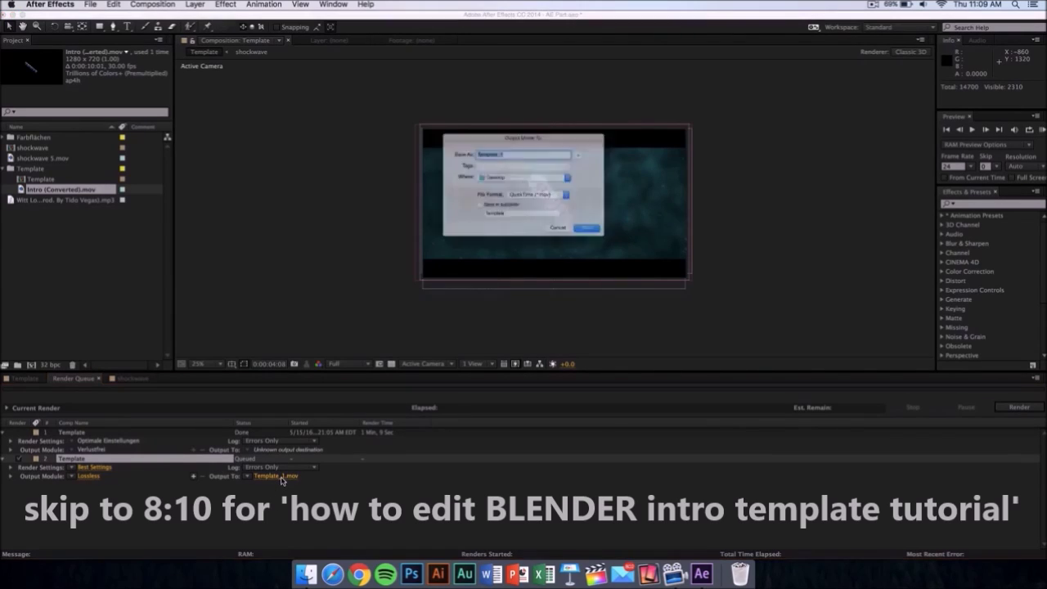
click(485, 177)
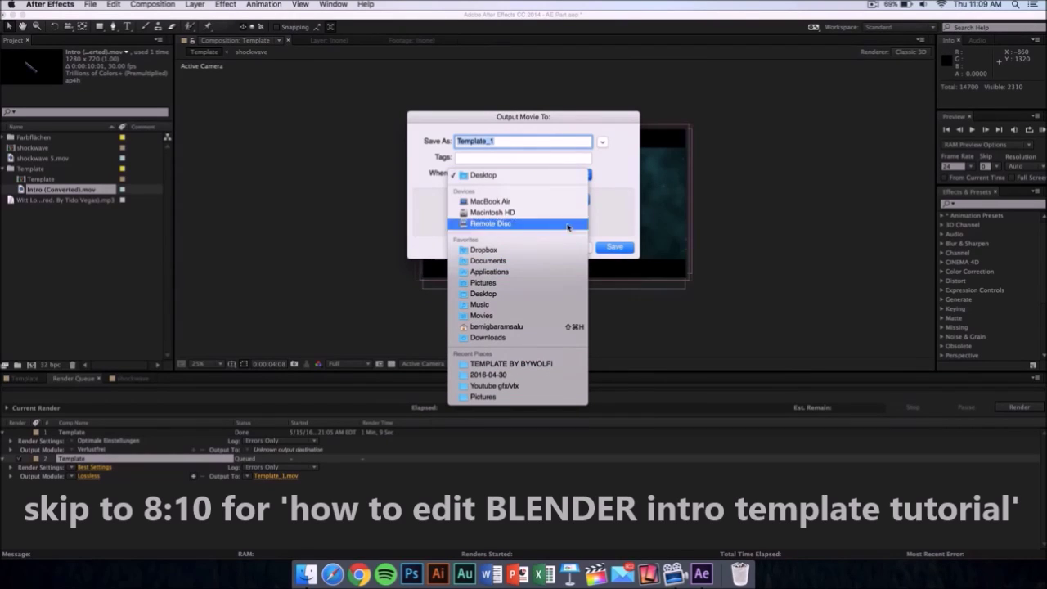
click(629, 197)
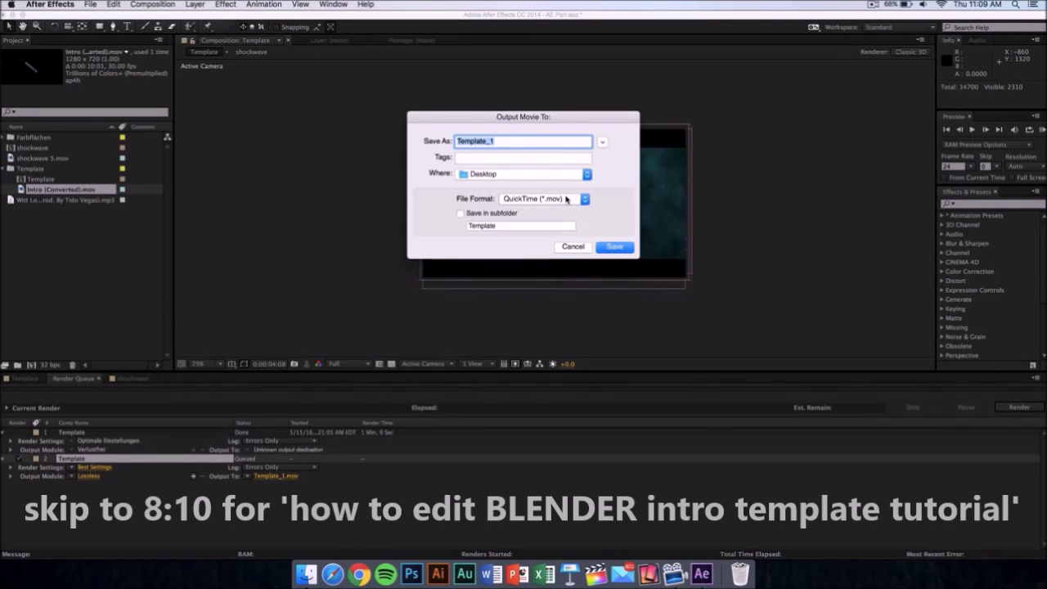
click(615, 247)
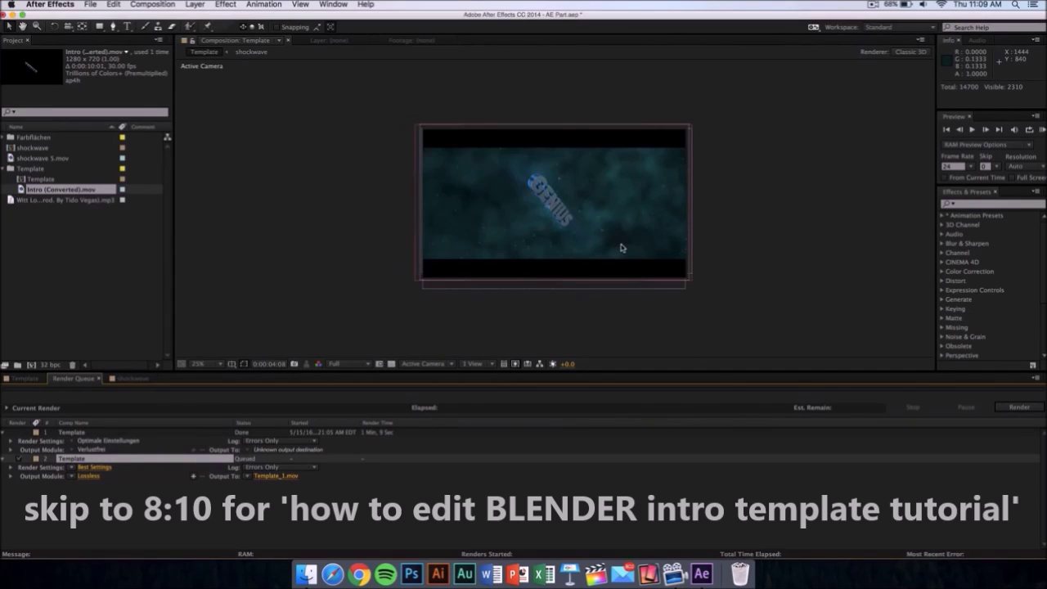
click(1017, 407)
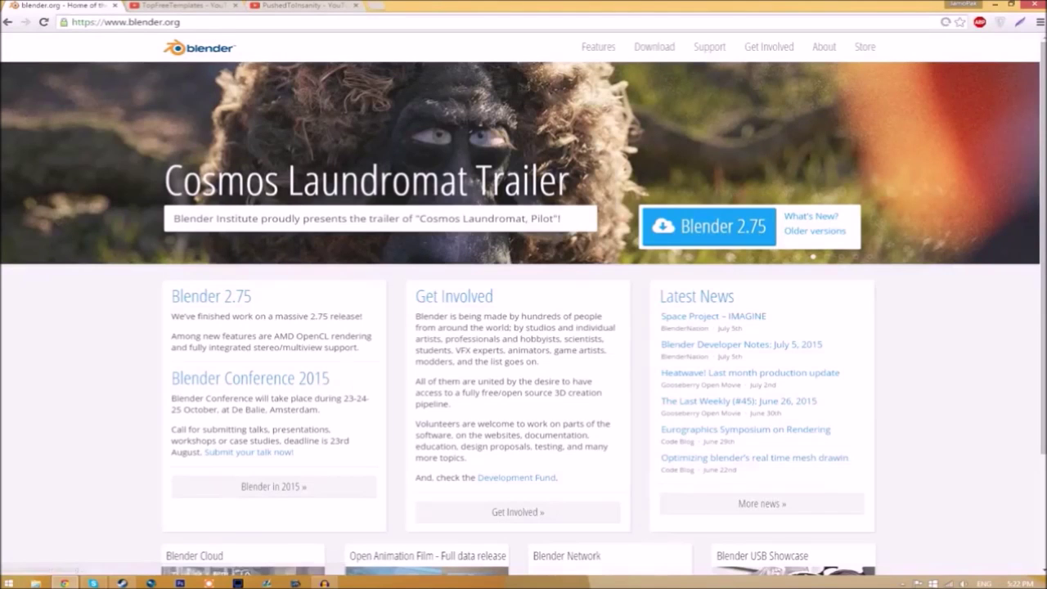
Switch to the browser, highlight the blender.org address and open the Blender 2.75 download.
key(ctrl+l)
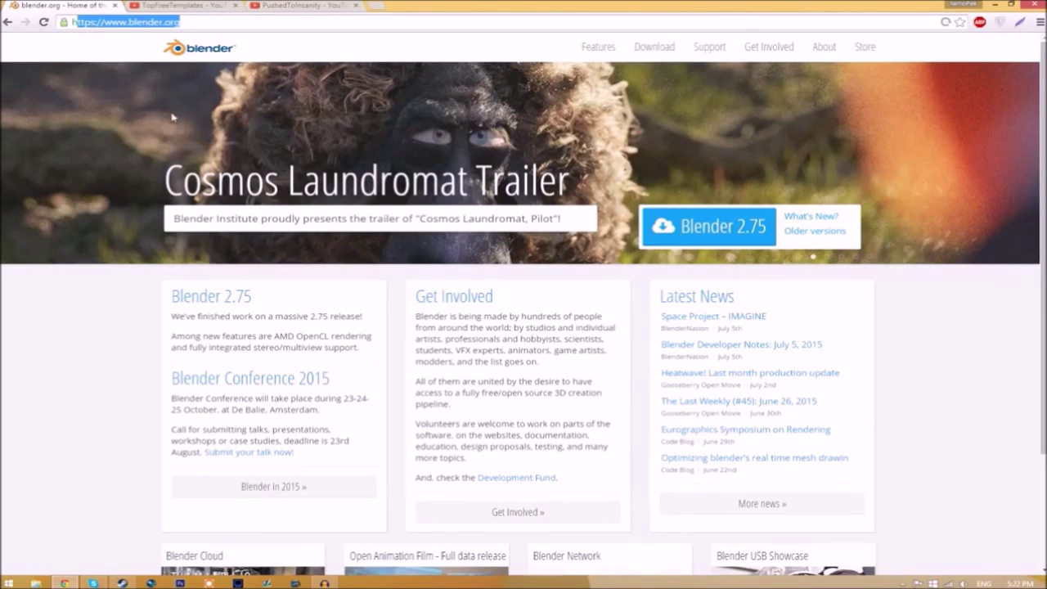
click(114, 373)
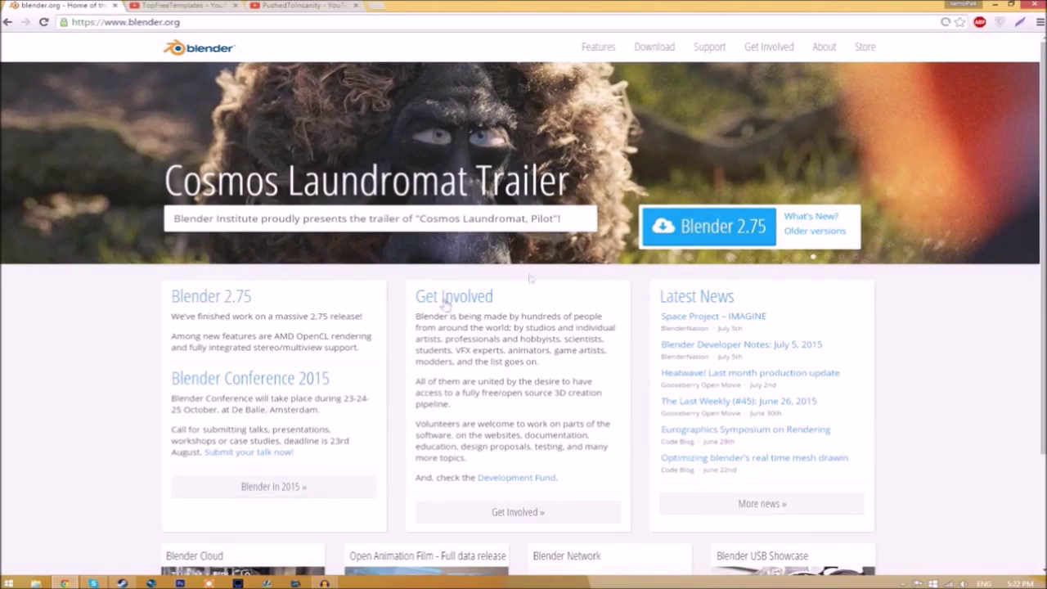
click(720, 234)
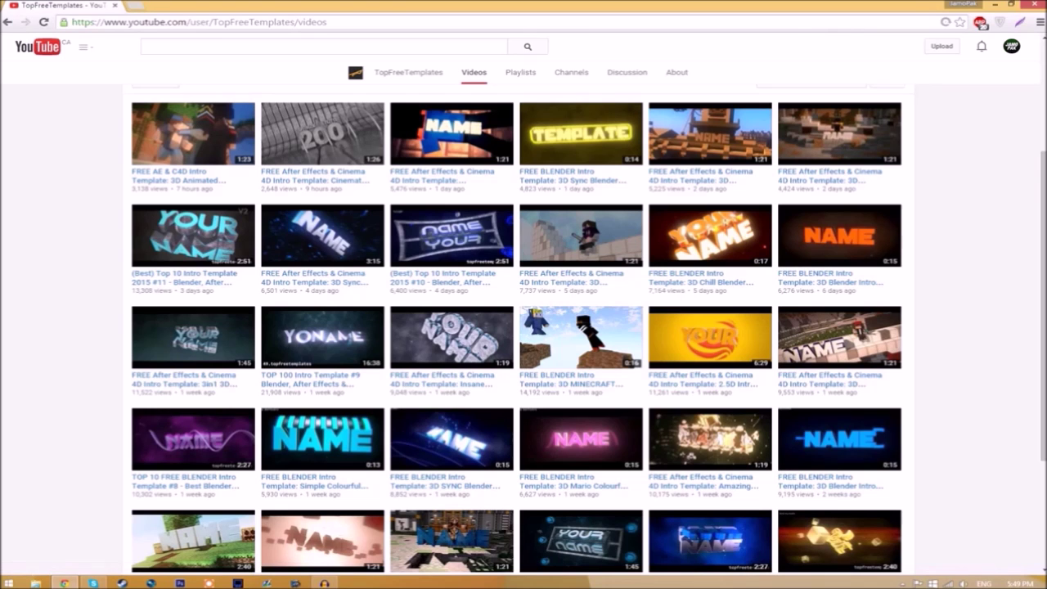
Extract the Intro Template archive onto the desktop and open the extracted folder.
click(992, 5)
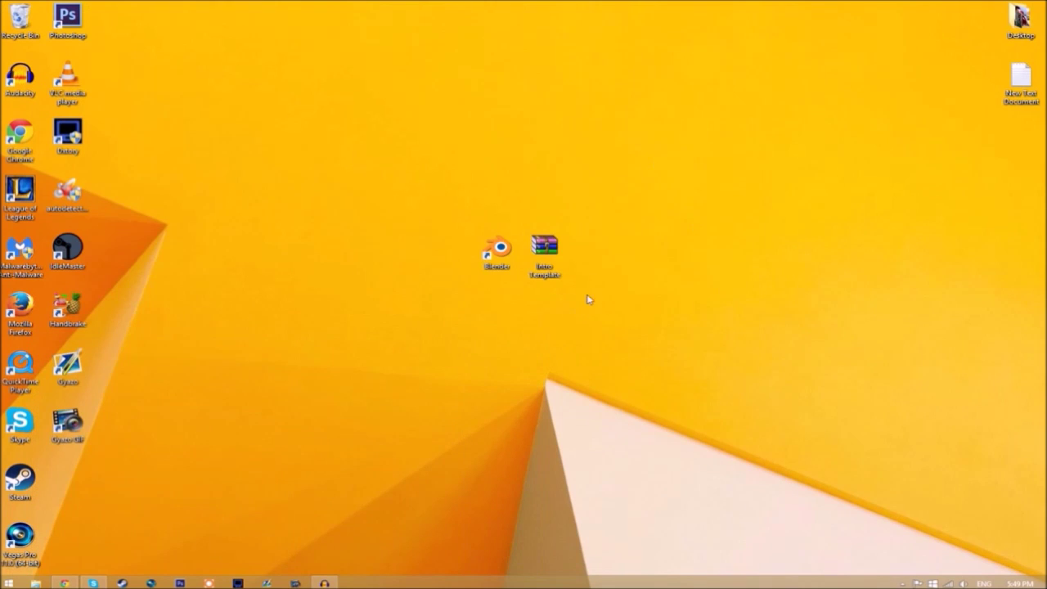
right_click(541, 245)
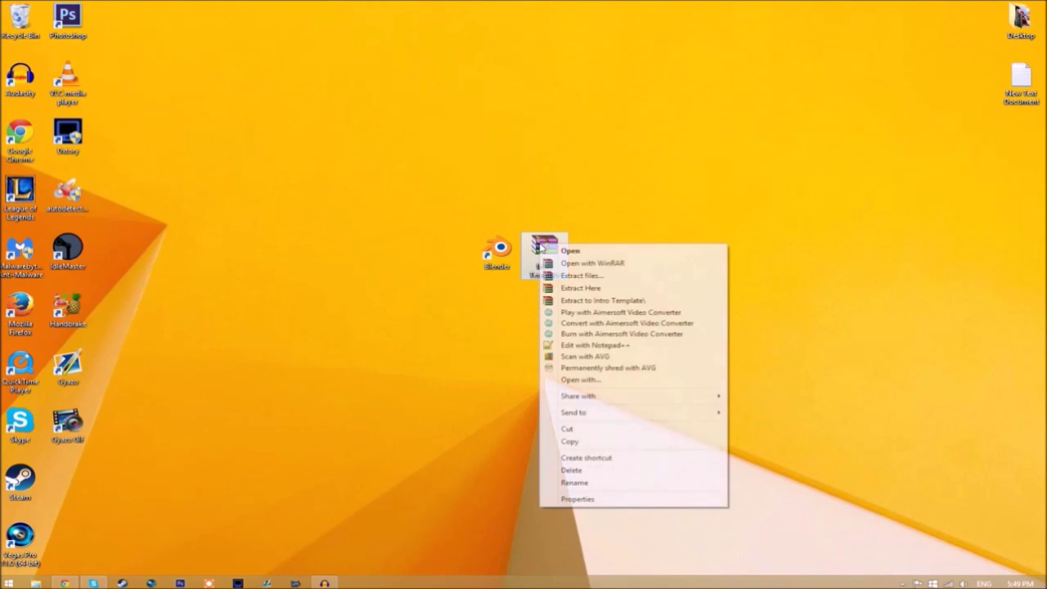
click(582, 288)
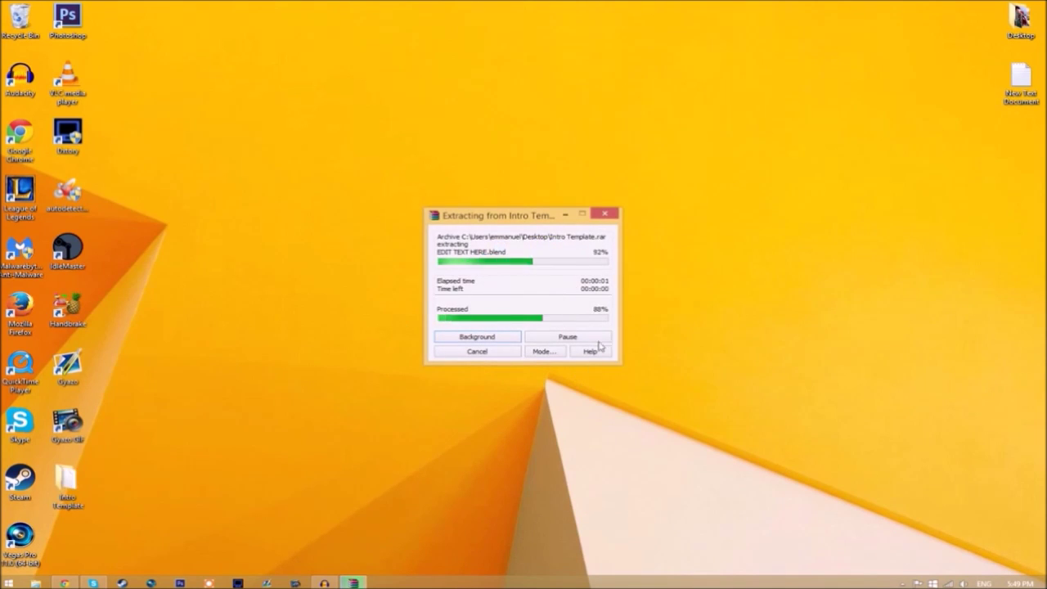
drag(72, 489, 609, 275)
double_click(593, 256)
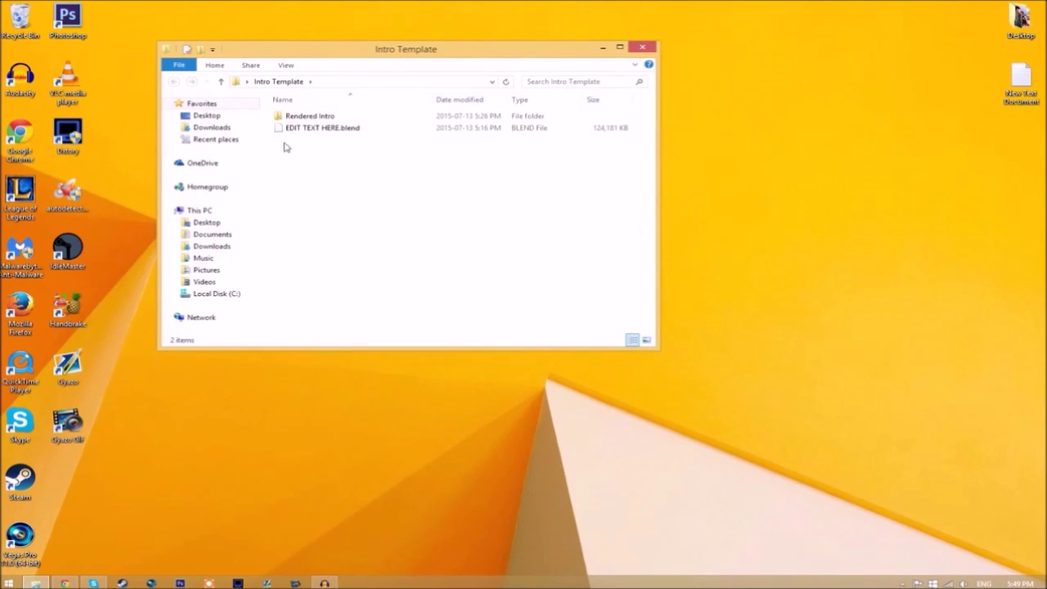
Close the template folder, launch Blender and open EDIT TEXT HERE.blend from the Intro Template folder on the Desktop.
click(306, 116)
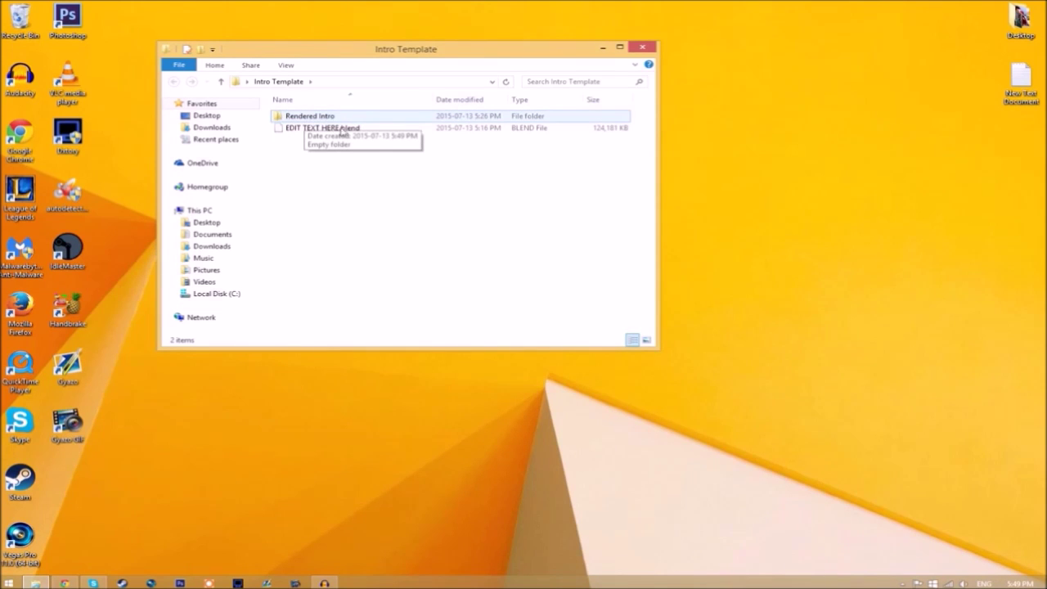
click(642, 47)
double_click(508, 276)
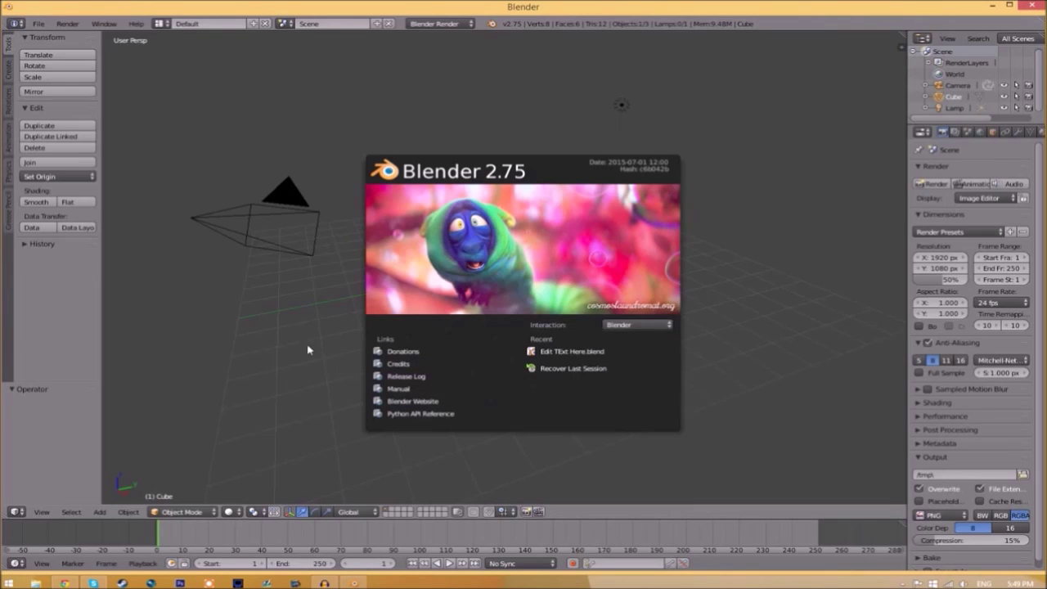
click(35, 23)
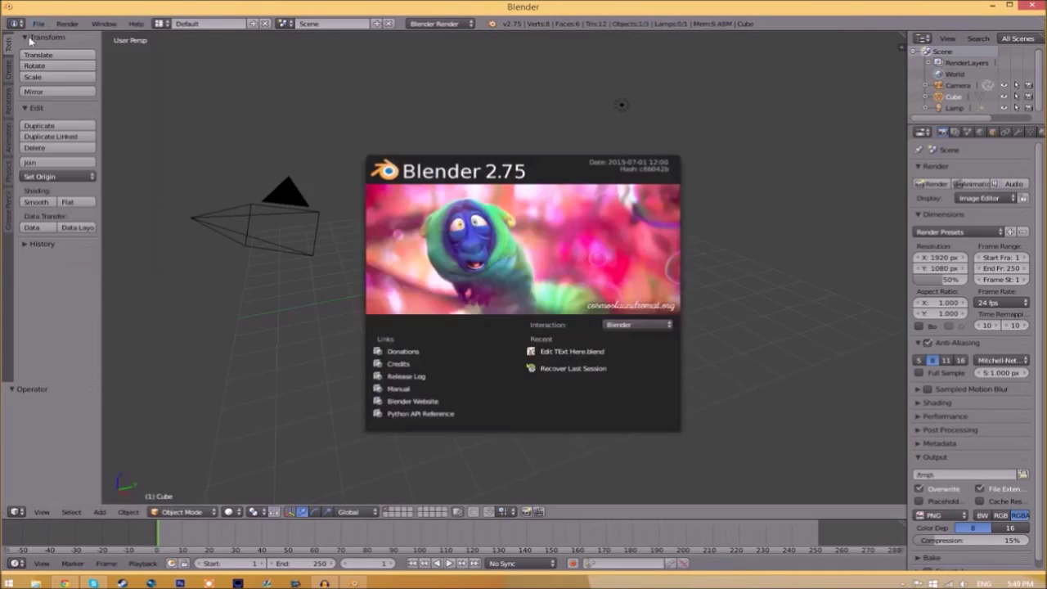
click(35, 23)
click(51, 50)
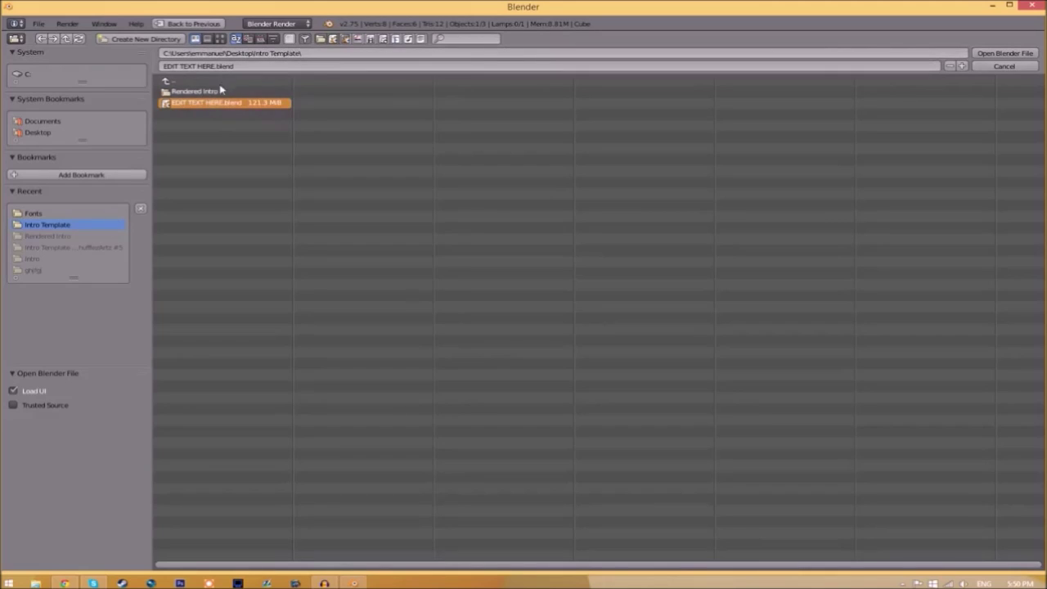
click(1007, 54)
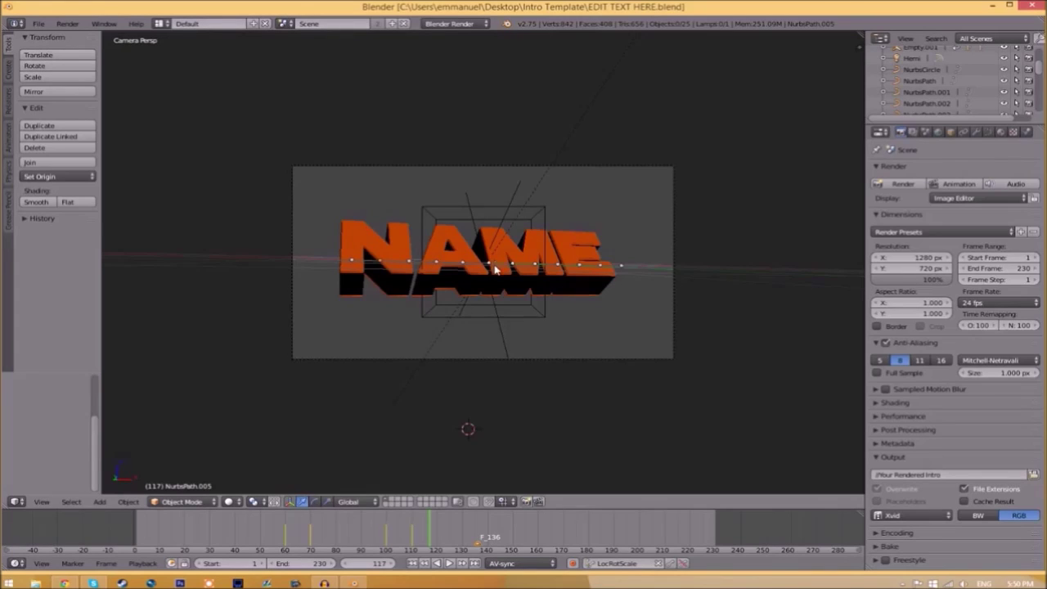
Replace the word NAME in the front 3D text object with TFT.
right_click(509, 265)
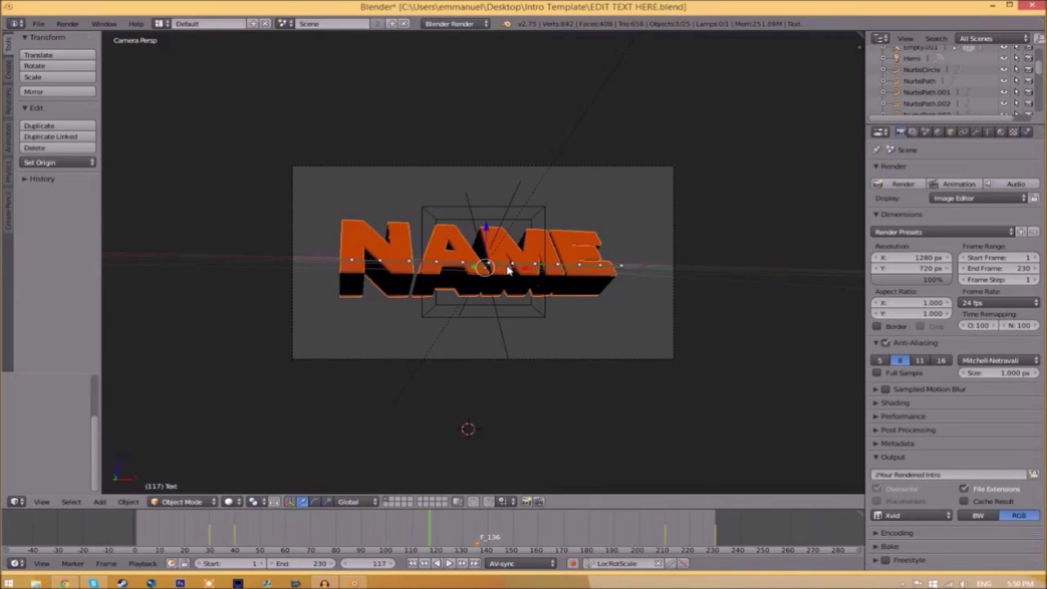
key(Tab)
key(BackSpace)
key(BackSpace)
key(BackSpace)
key(BackSpace)
text(TEXT)
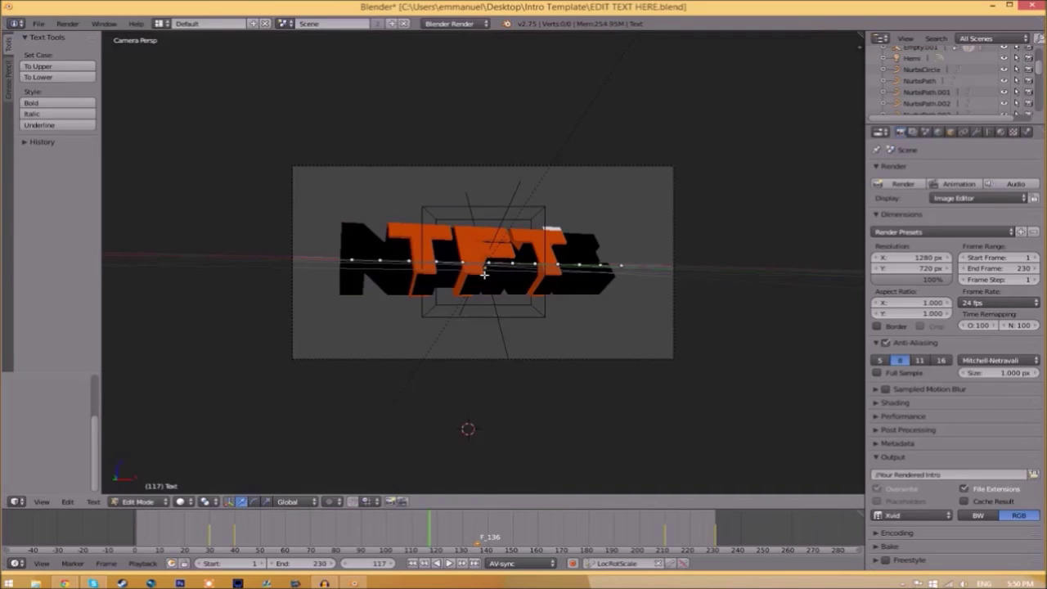
key(Tab)
Replace the word NAME in the black 3D text object behind the front text with TFT.
right_click(576, 264)
key(Tab)
key(BackSpace)
key(BackSpace)
key(BackSpace)
key(BackSpace)
text(TEXT)
key(Tab)
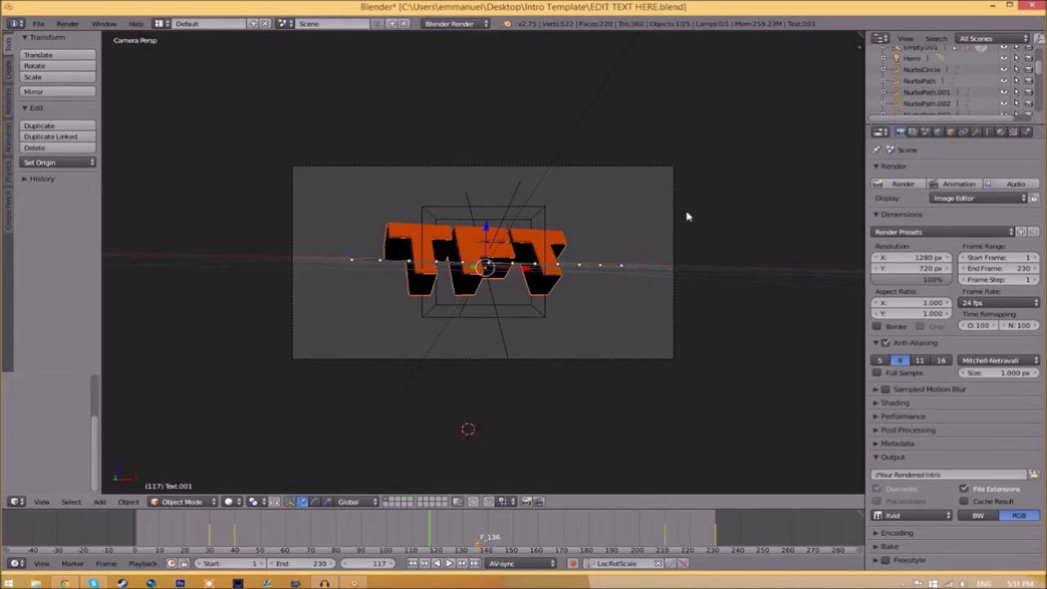
Load Space Comics.ttf from C:\Windows\Fonts as the regular font of the rear text object.
click(988, 132)
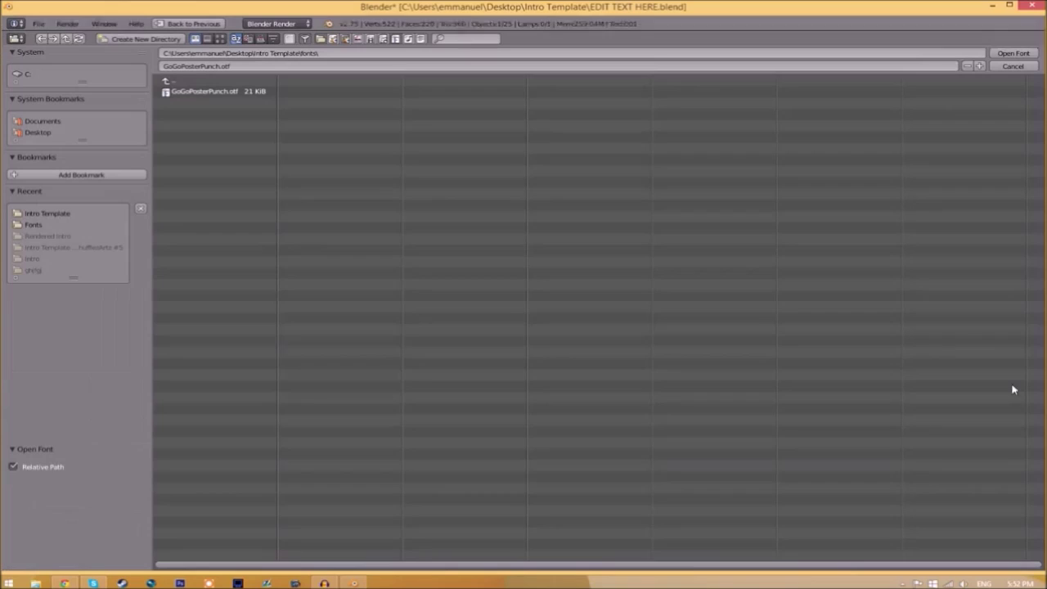
click(1012, 384)
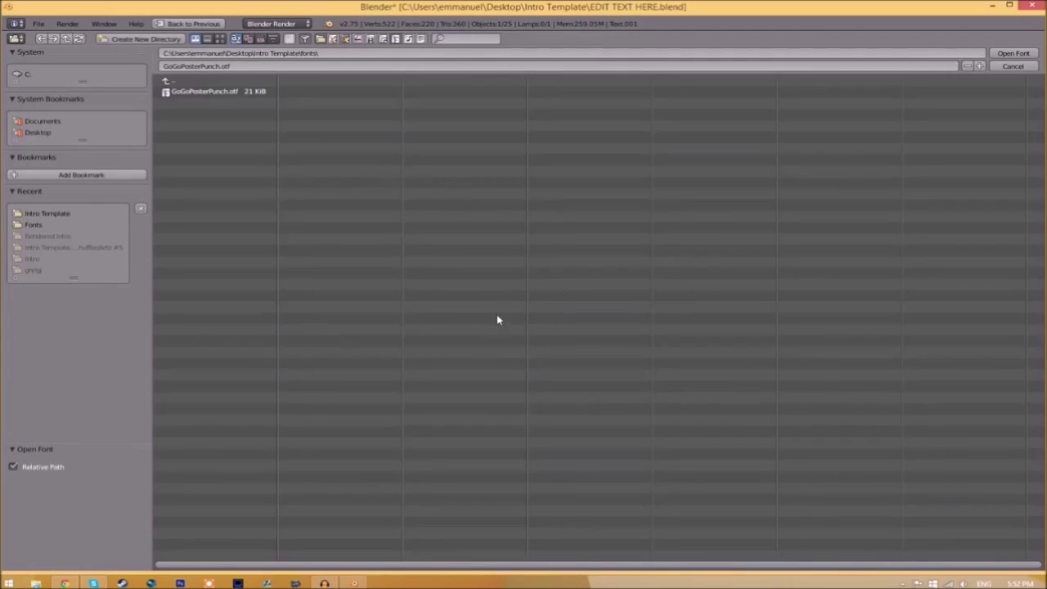
click(24, 75)
click(196, 247)
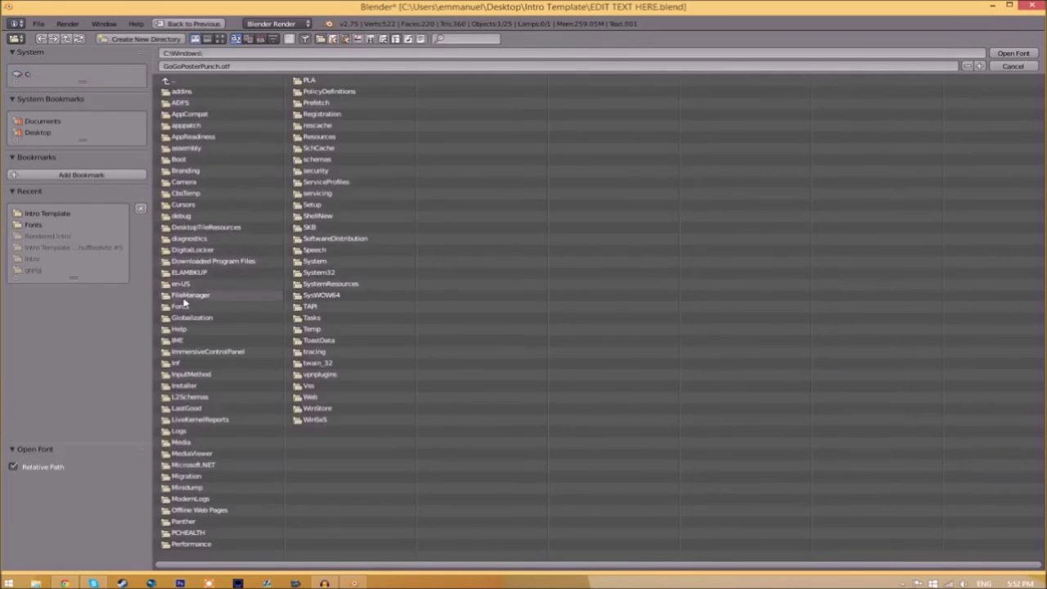
click(181, 306)
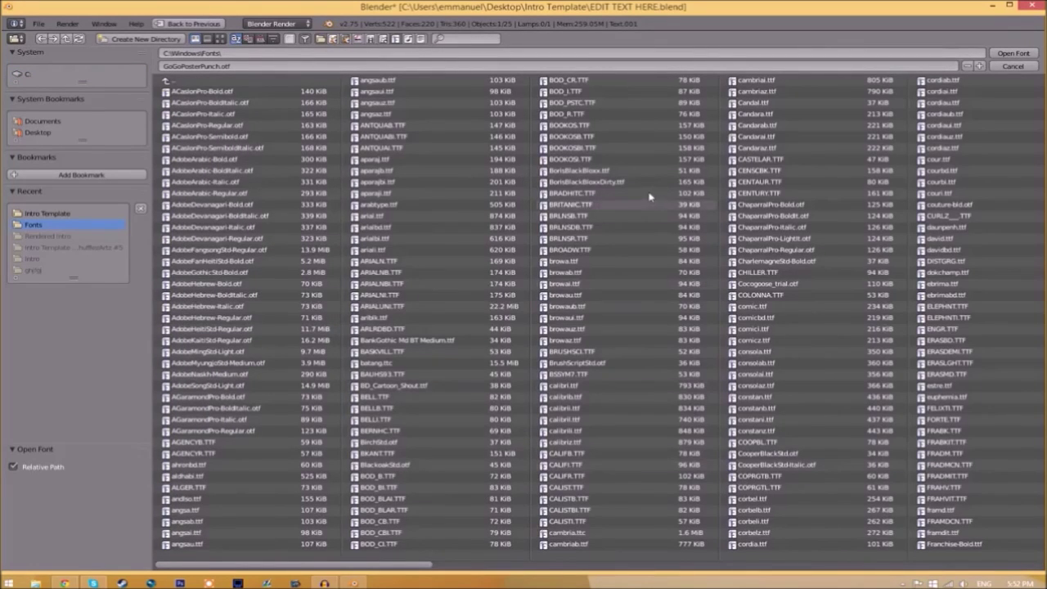
drag(383, 564, 924, 557)
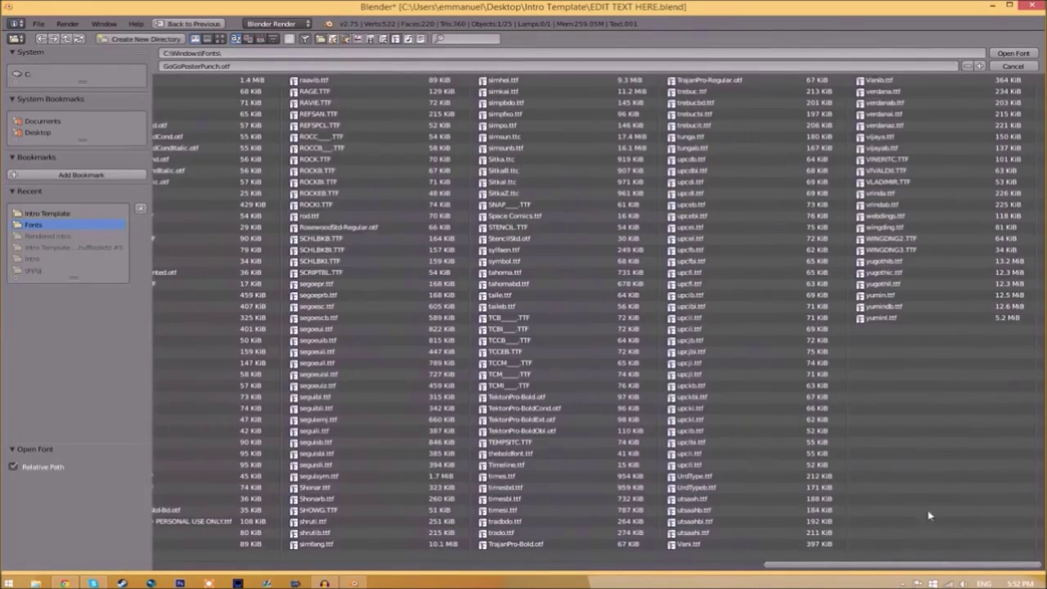
click(532, 217)
double_click(533, 218)
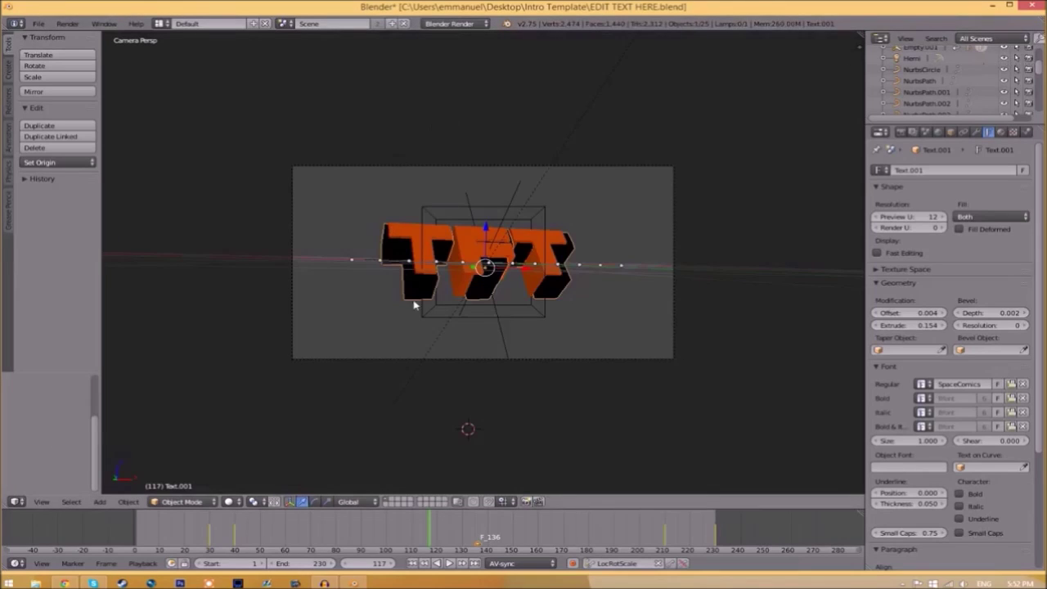
Select the front text object and set its regular font to Space Comics.ttf from C:\Windows\Fonts.
right_click(469, 254)
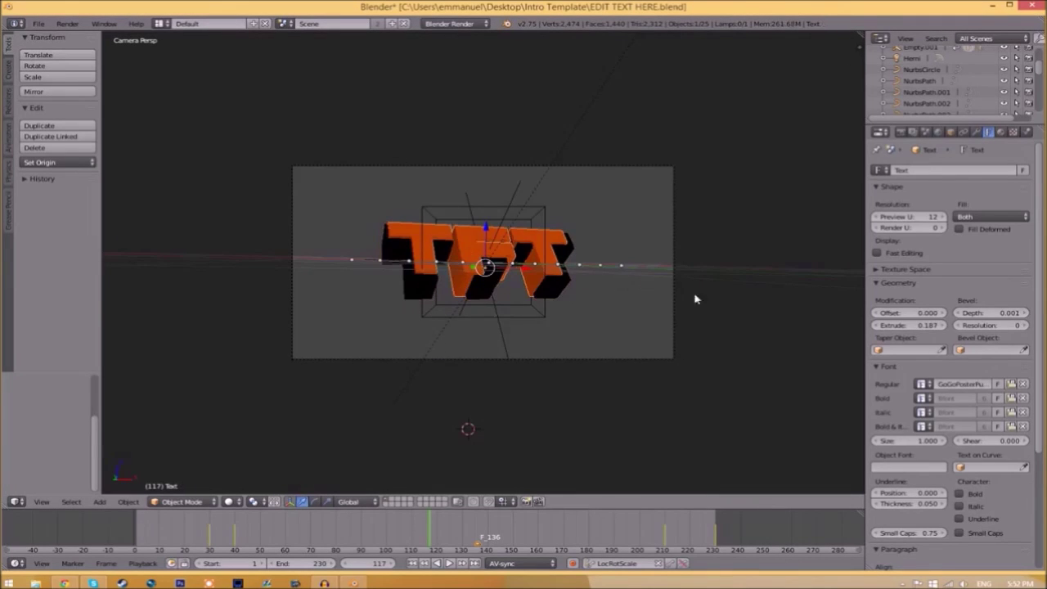
click(1012, 384)
click(28, 76)
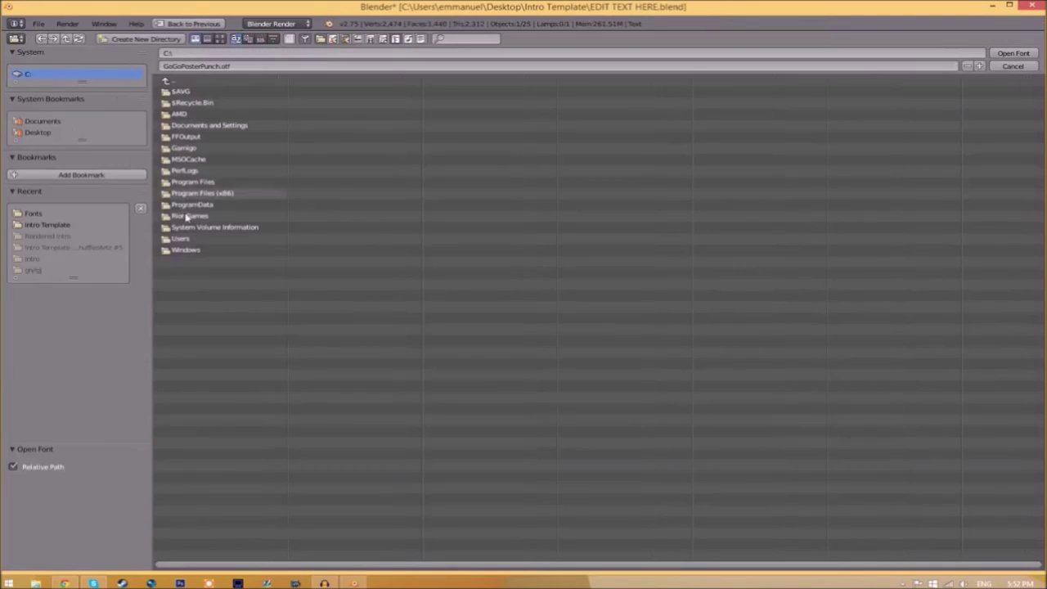
click(186, 242)
click(194, 307)
click(532, 209)
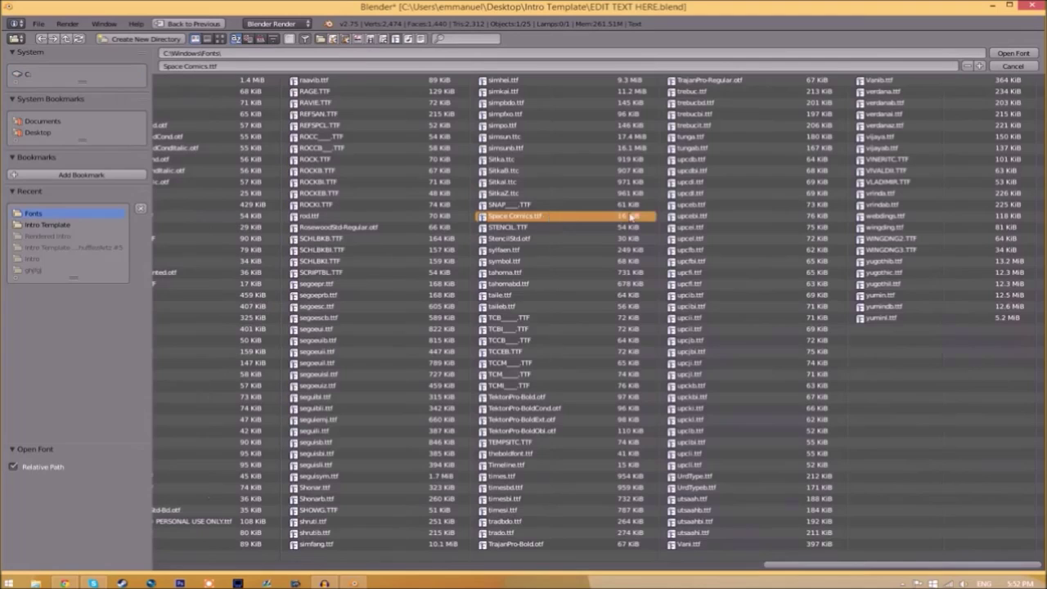
click(1011, 52)
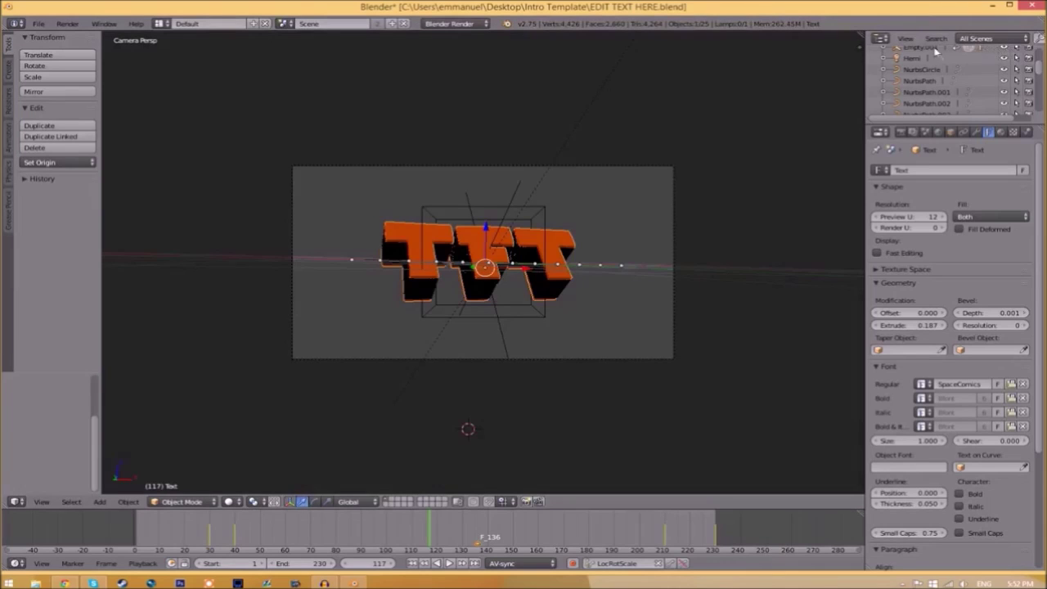
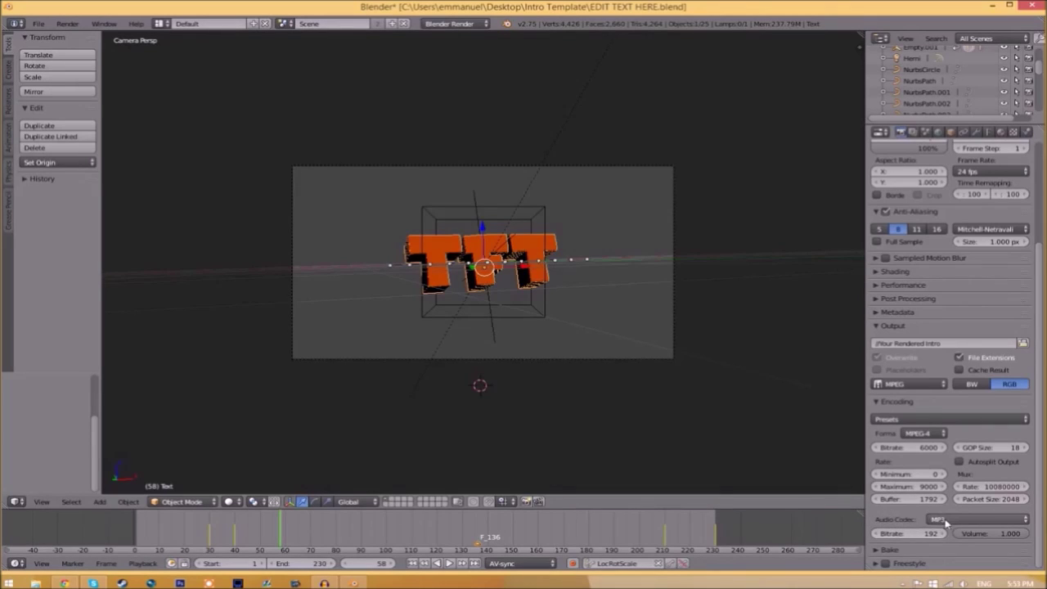
Set the render output to INTRO TEMPLATE inside the Rendered Intro folder and render the animation.
scroll(893, 458, up, 4)
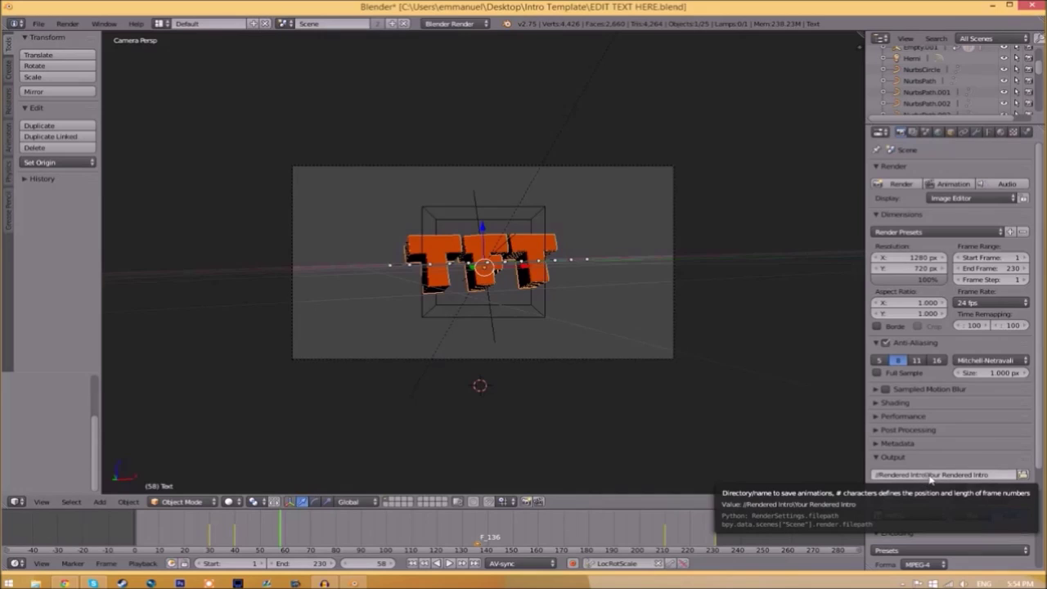
click(1021, 476)
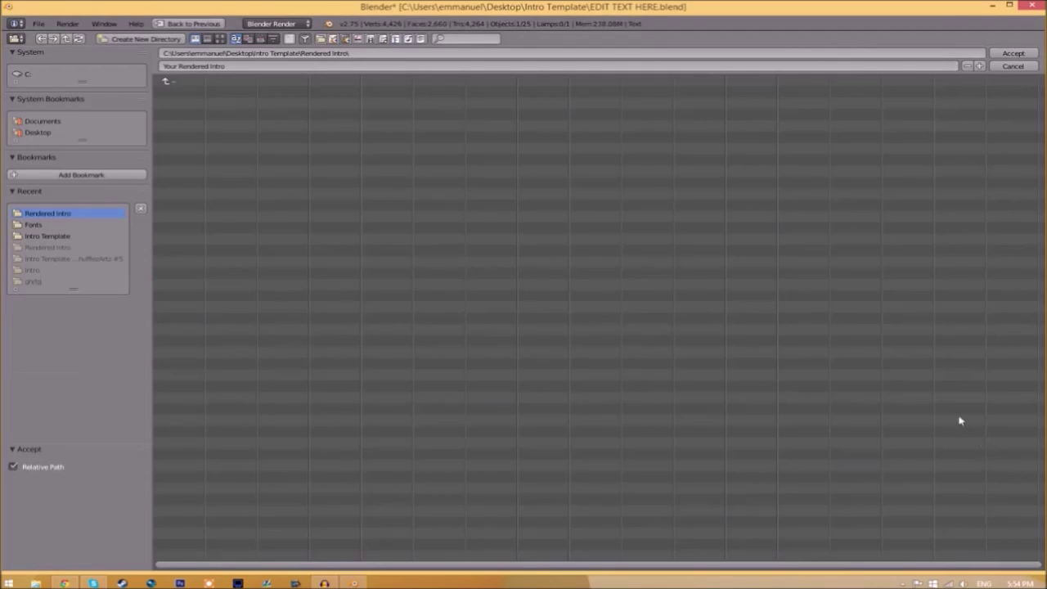
key(BackSpace)
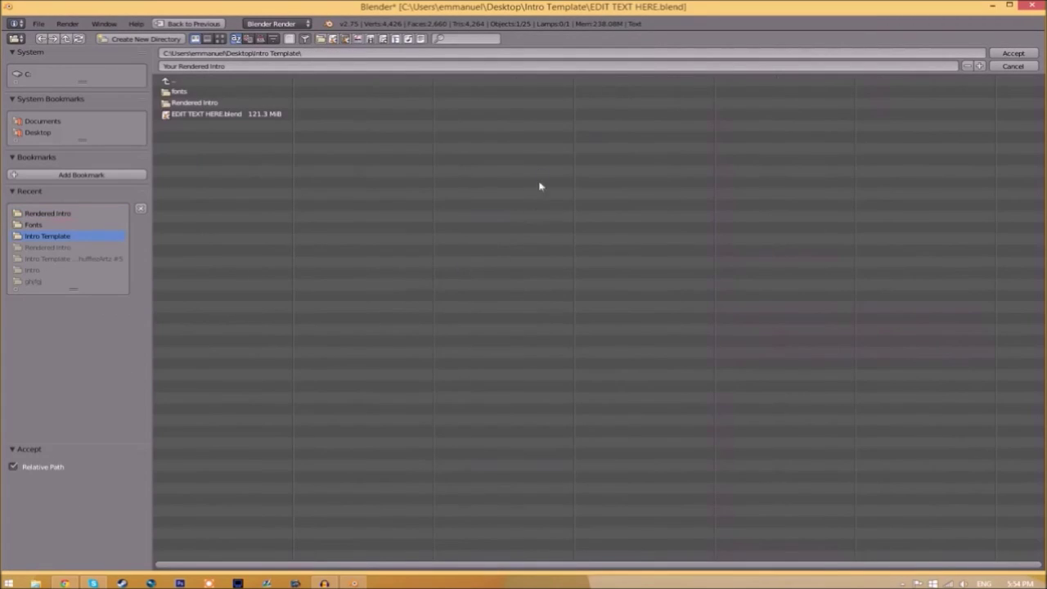
click(195, 104)
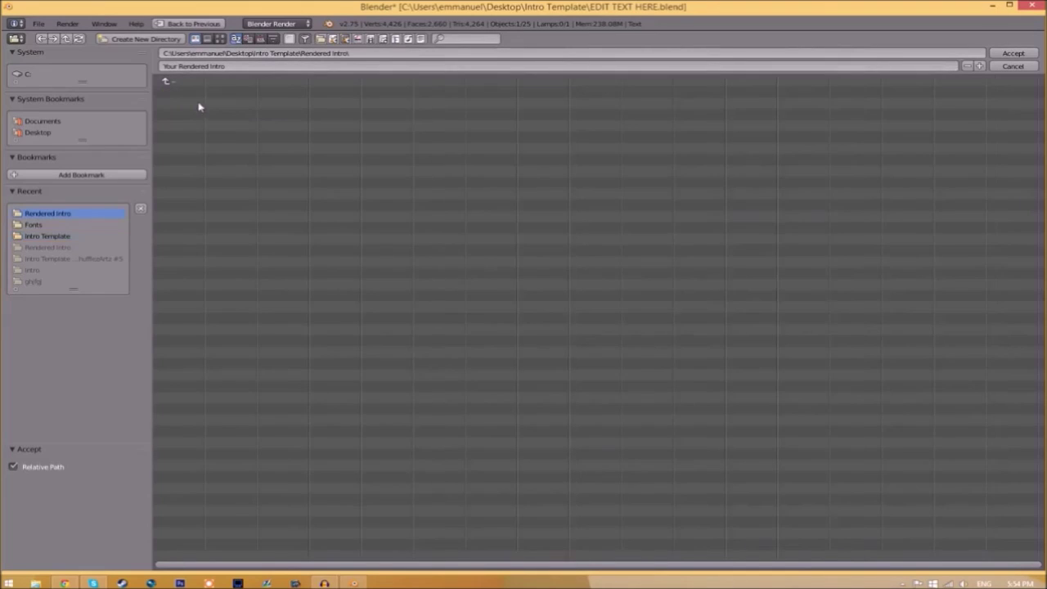
click(254, 68)
text(INTRO TEMPLATE)
key(Return)
click(1014, 54)
click(1009, 55)
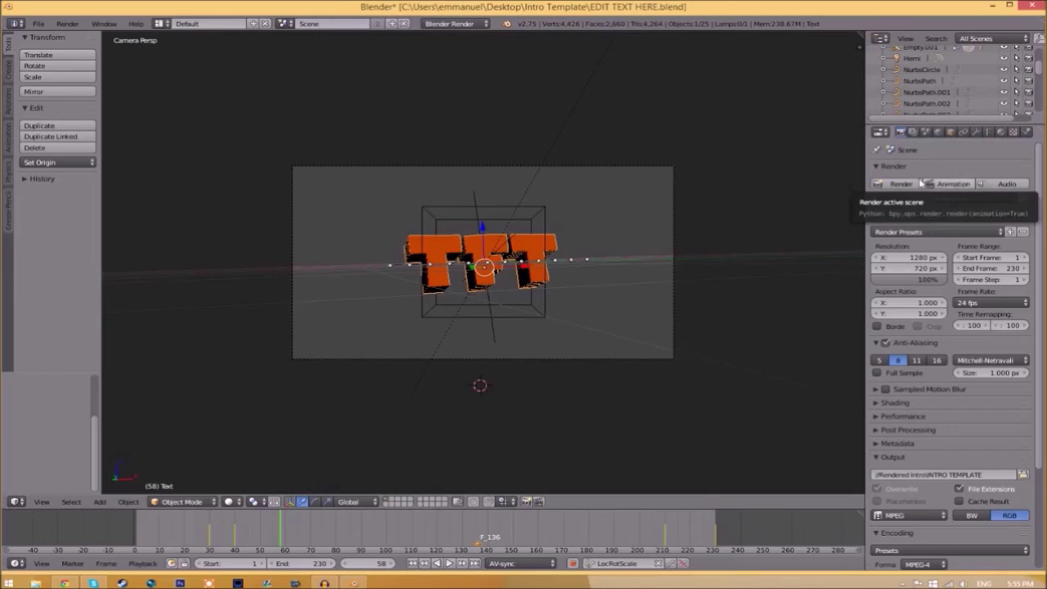
click(67, 23)
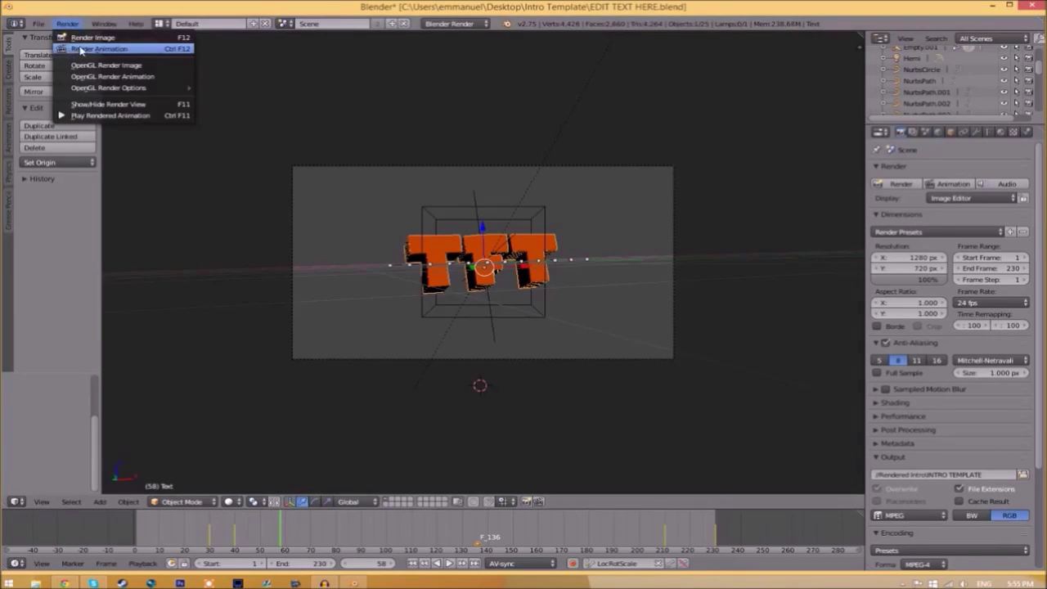
click(80, 50)
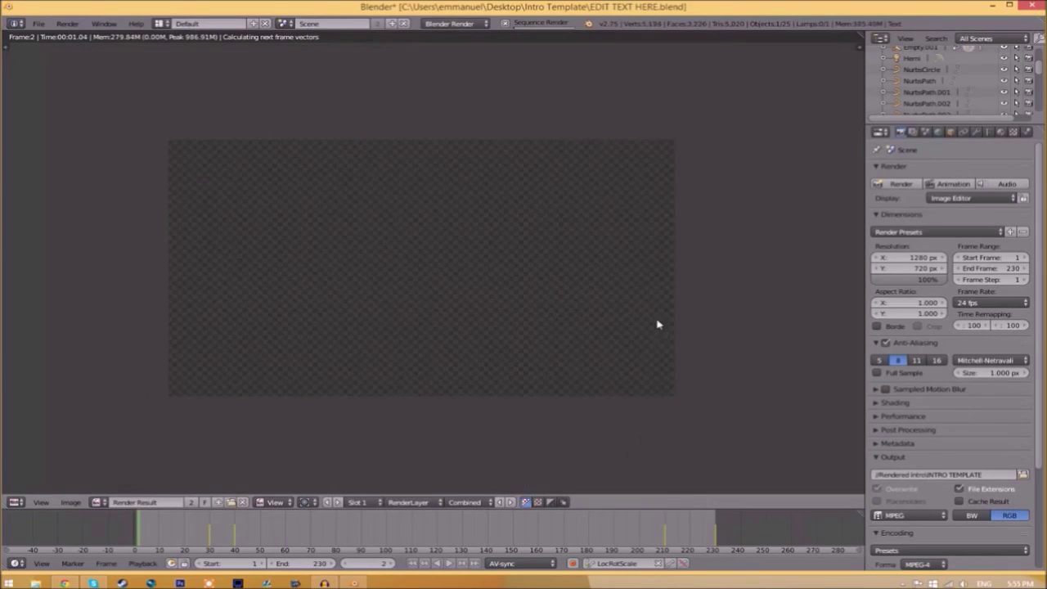